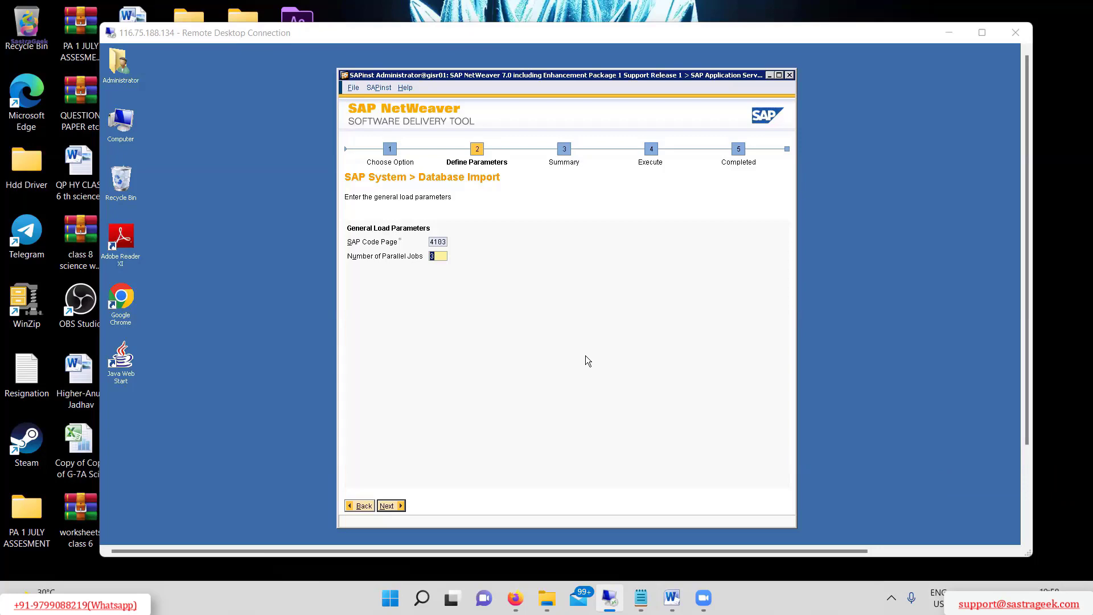
Switch to the Word guide for installing SAP Netweaver 7.0 EHP1 and go back to its beginning
{"action": "left_click", "coordinate": [672, 597]}
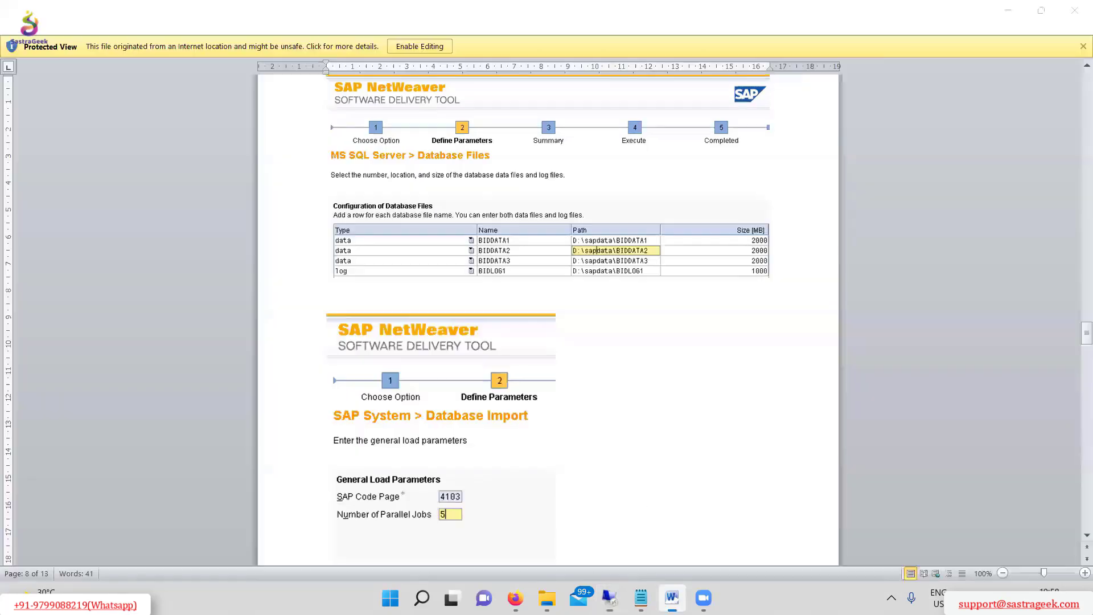
{"action": "scroll", "coordinate": [915, 422], "scroll_direction": "down", "scroll_amount": 10}
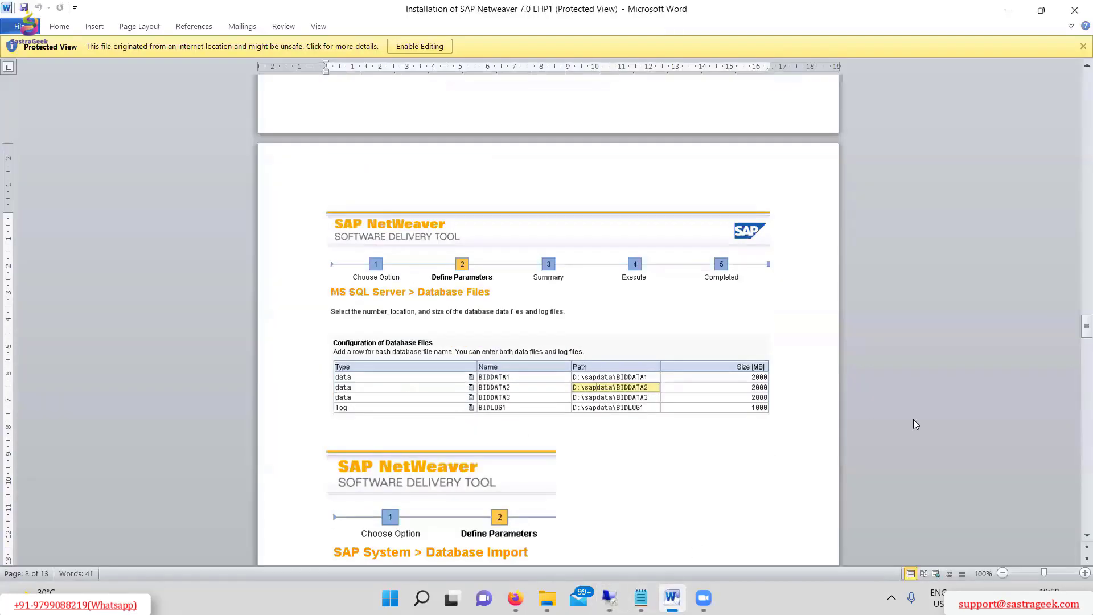
{"action": "scroll", "coordinate": [914, 421], "scroll_direction": "up", "scroll_amount": 15}
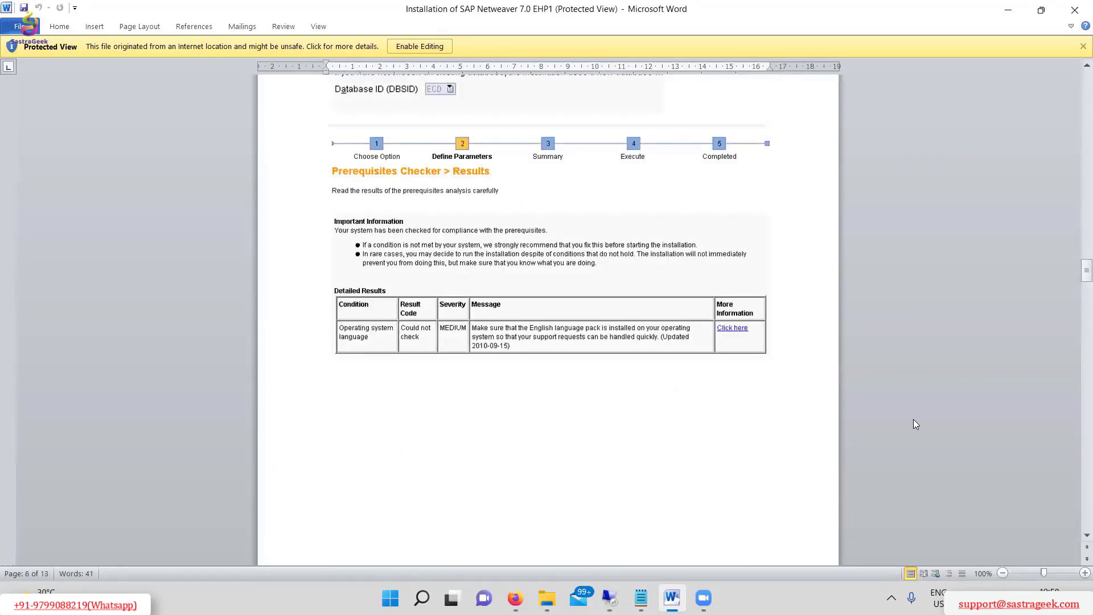
{"action": "scroll", "coordinate": [913, 420], "scroll_direction": "up", "scroll_amount": 12}
{"action": "scroll", "coordinate": [914, 419], "scroll_direction": "up", "scroll_amount": 18}
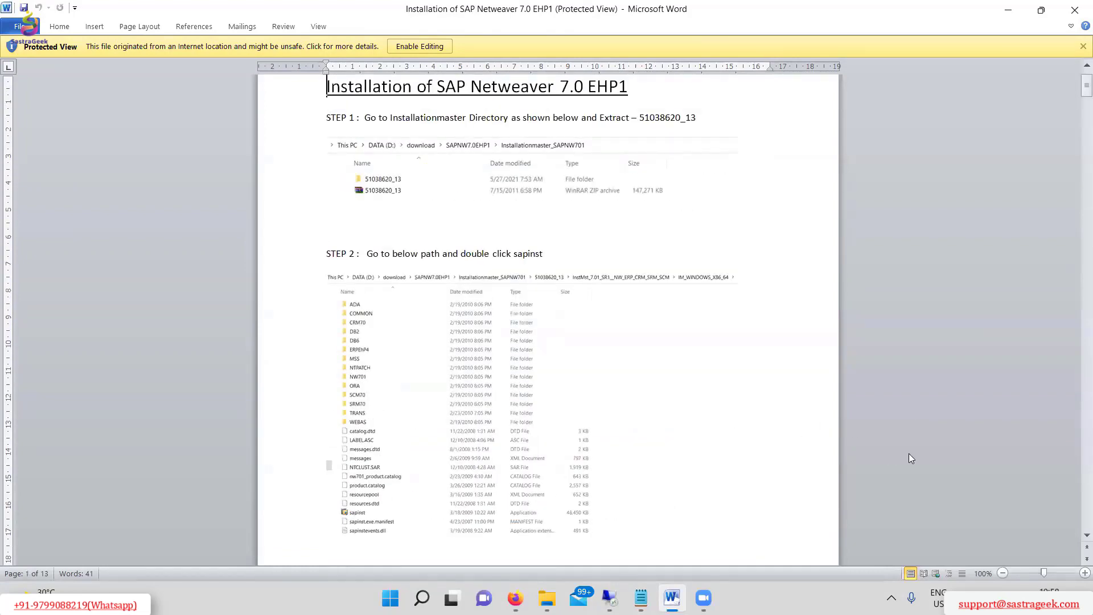
{"action": "scroll", "coordinate": [907, 455], "scroll_direction": "down", "scroll_amount": 5}
{"action": "scroll", "coordinate": [905, 456], "scroll_direction": "up", "scroll_amount": 4}
{"action": "scroll", "coordinate": [904, 455], "scroll_direction": "up", "scroll_amount": 3}
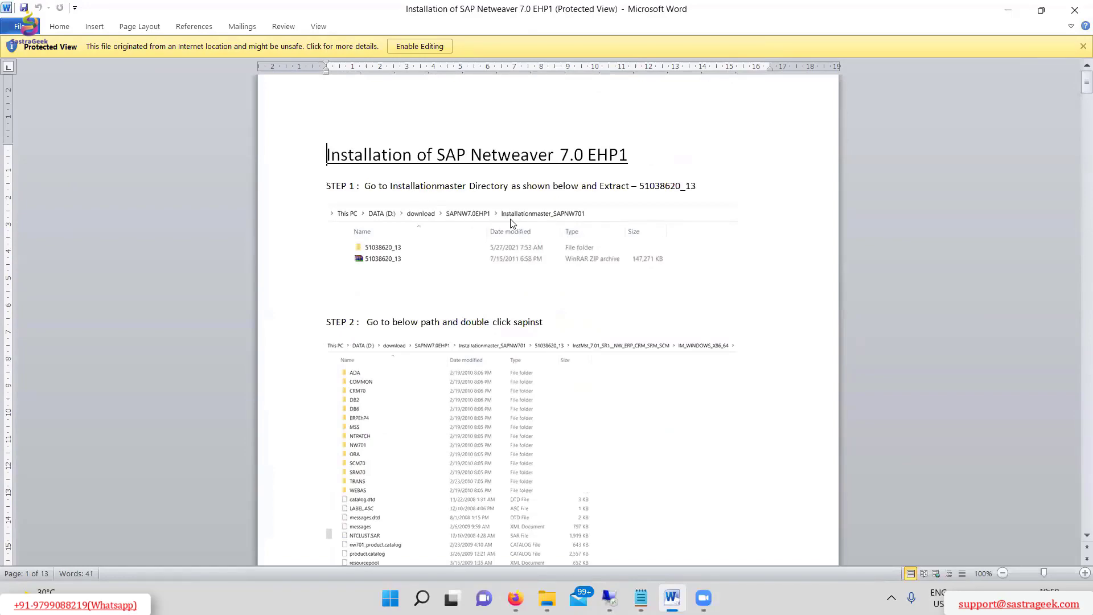
Review Steps 1 to 3 of the guide, from the Installationmaster directory and sapinst to the Central System option and parameter mode
{"action": "scroll", "coordinate": [634, 425], "scroll_direction": "down", "scroll_amount": 3}
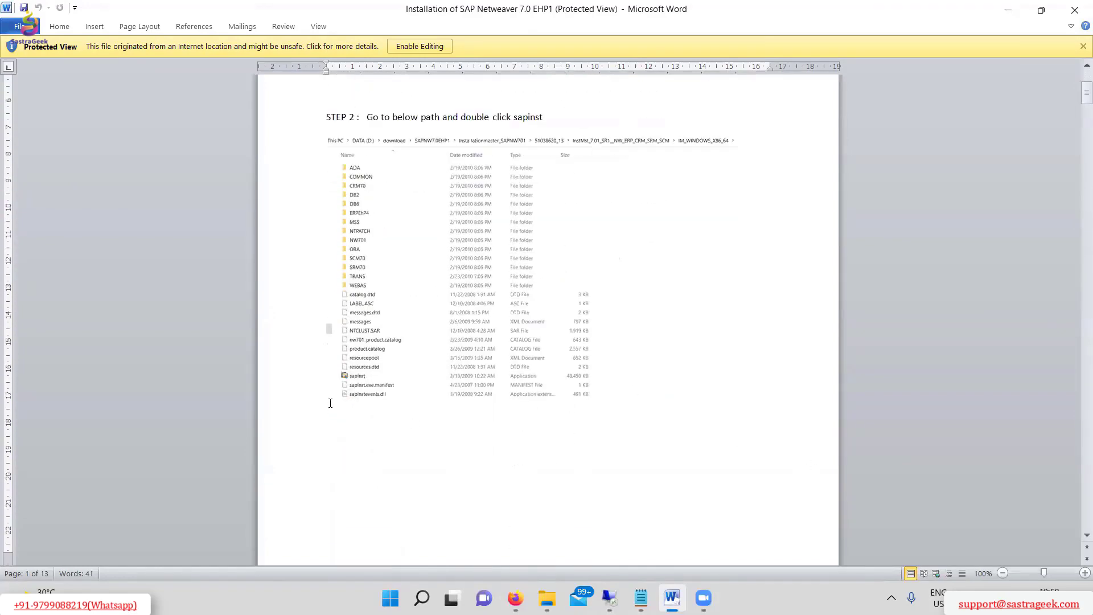
{"action": "scroll", "coordinate": [1033, 463], "scroll_direction": "down", "scroll_amount": 3}
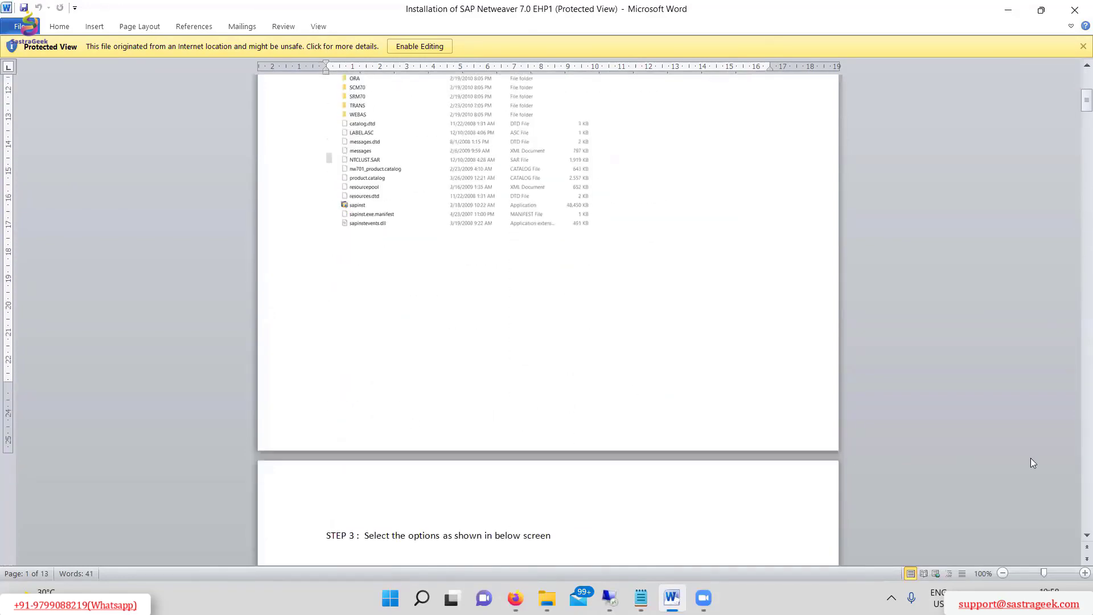
{"action": "scroll", "coordinate": [1032, 462], "scroll_direction": "down", "scroll_amount": 5}
{"action": "scroll", "coordinate": [1032, 464], "scroll_direction": "down", "scroll_amount": 2}
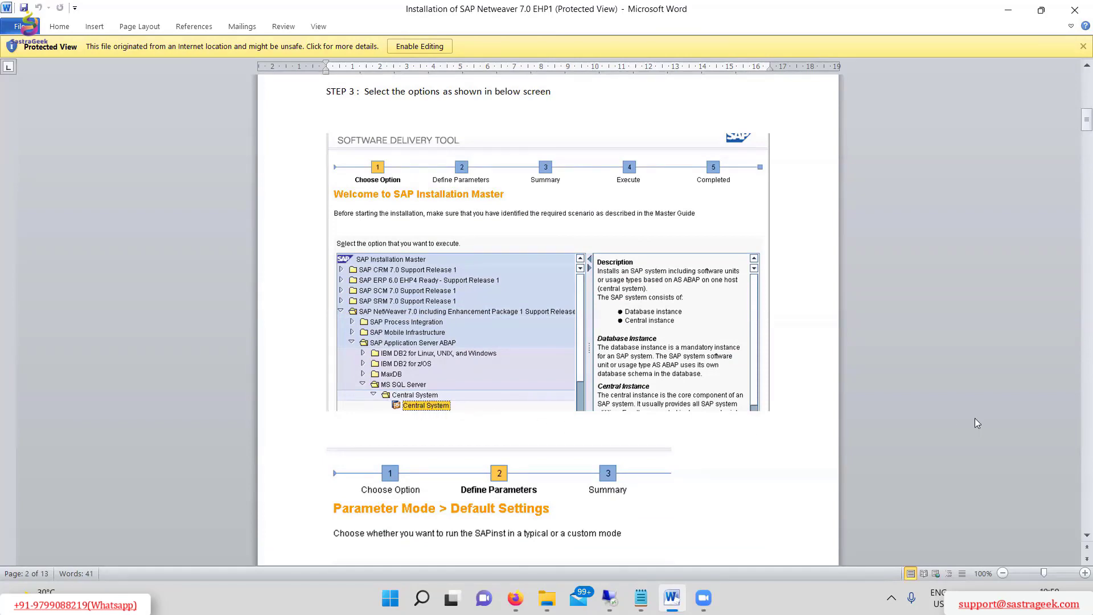
{"action": "scroll", "coordinate": [979, 420], "scroll_direction": "down", "scroll_amount": 9}
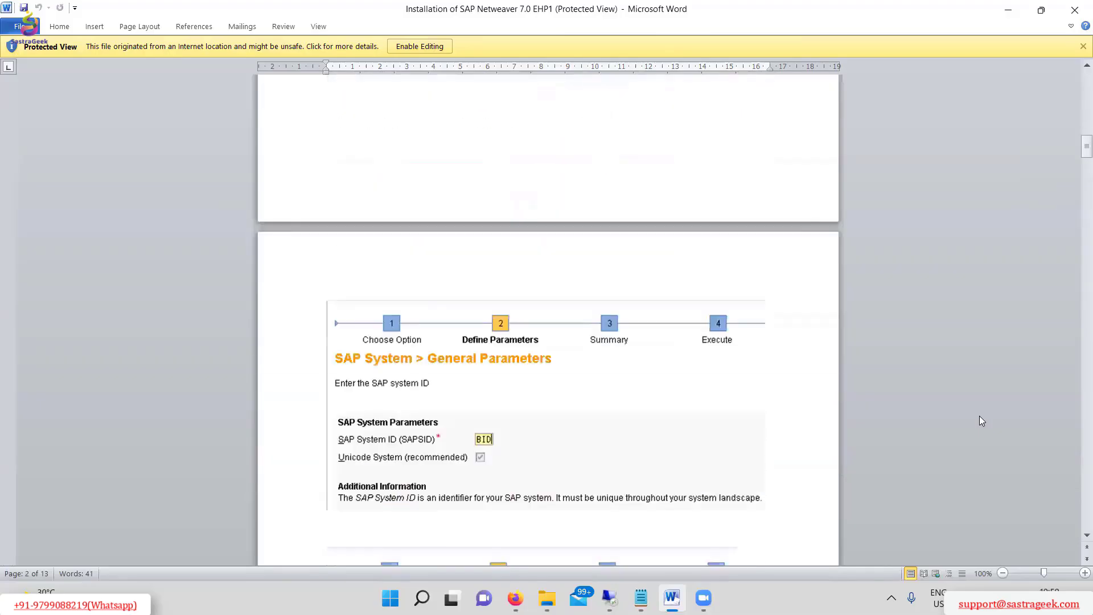
{"action": "scroll", "coordinate": [980, 420], "scroll_direction": "up", "scroll_amount": 5}
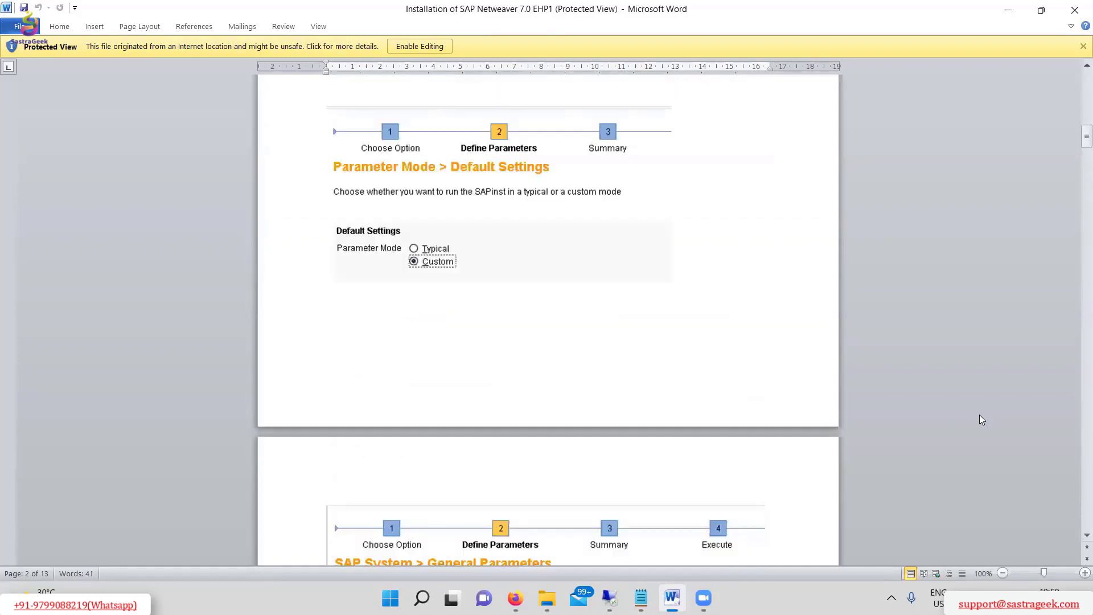
{"action": "scroll", "coordinate": [981, 420], "scroll_direction": "up", "scroll_amount": 5}
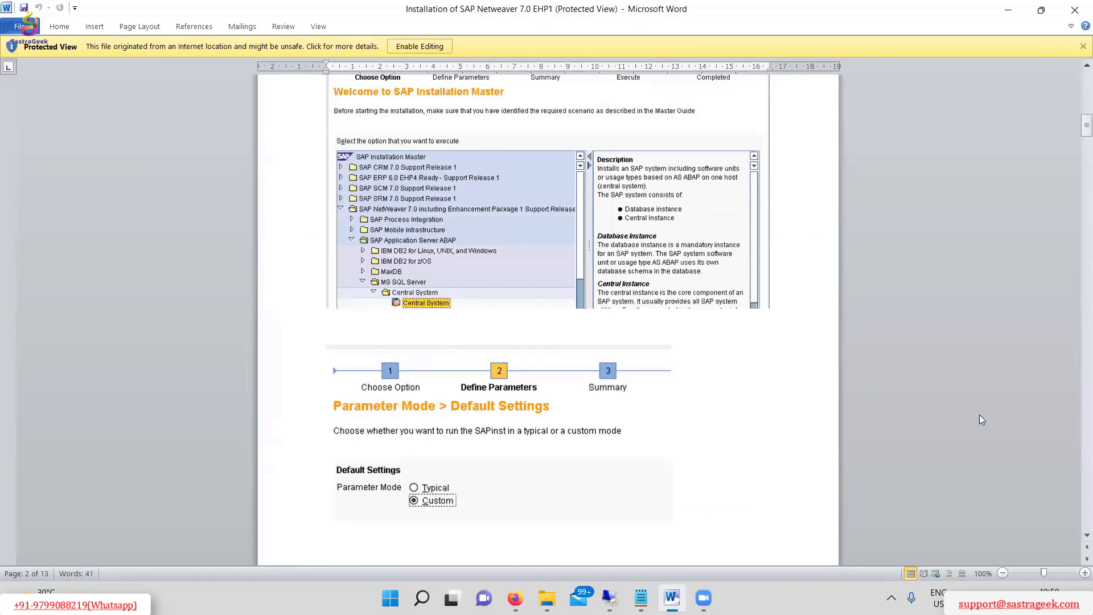
{"action": "scroll", "coordinate": [980, 420], "scroll_direction": "up", "scroll_amount": 5}
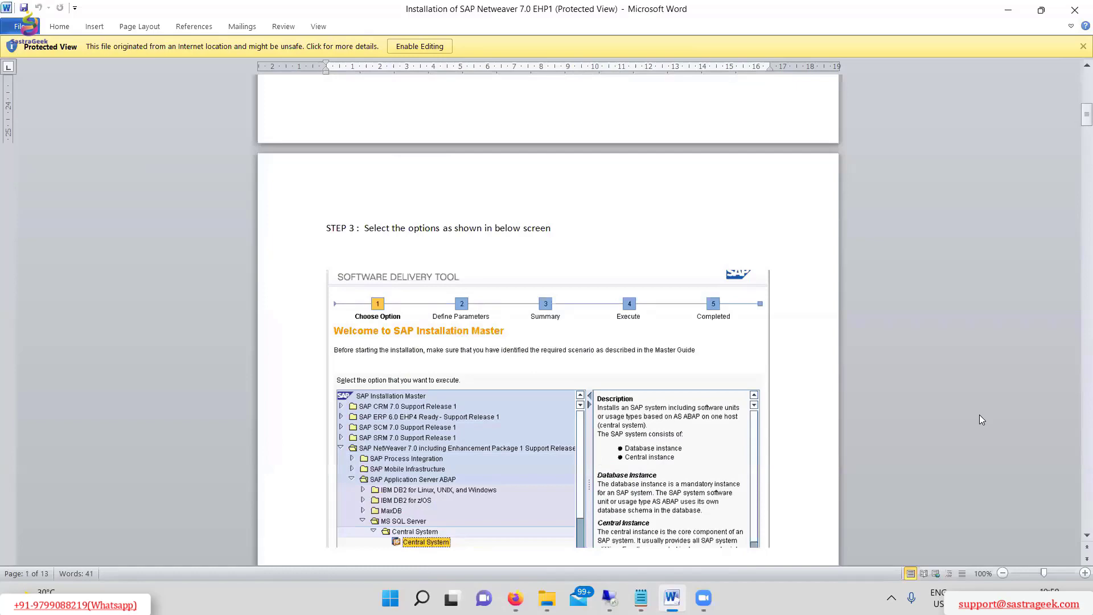
{"action": "scroll", "coordinate": [982, 420], "scroll_direction": "up", "scroll_amount": 5}
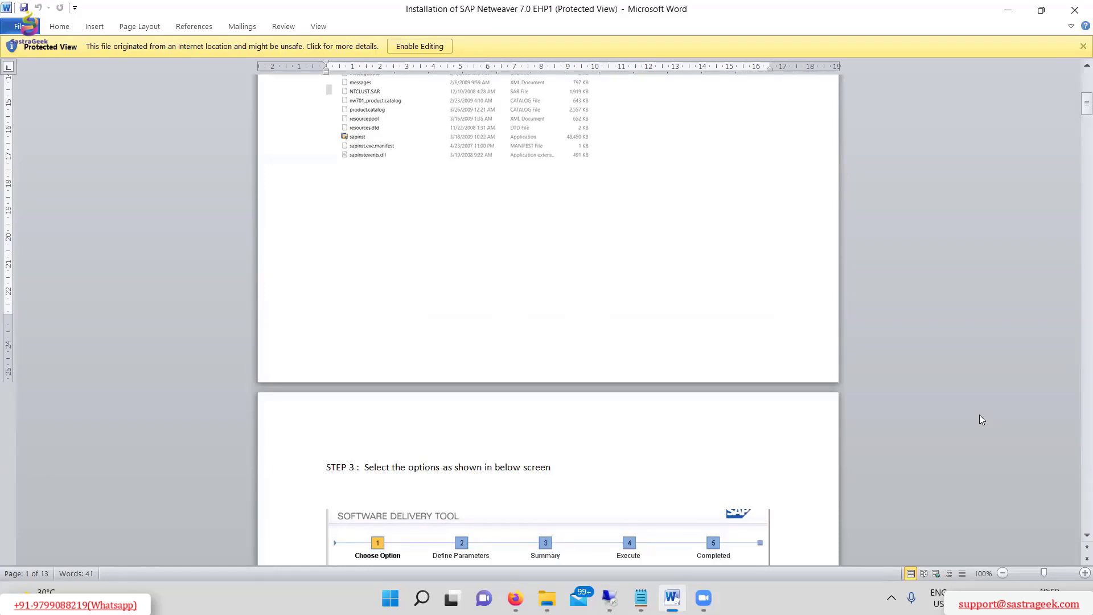
{"action": "scroll", "coordinate": [980, 420], "scroll_direction": "down", "scroll_amount": 5}
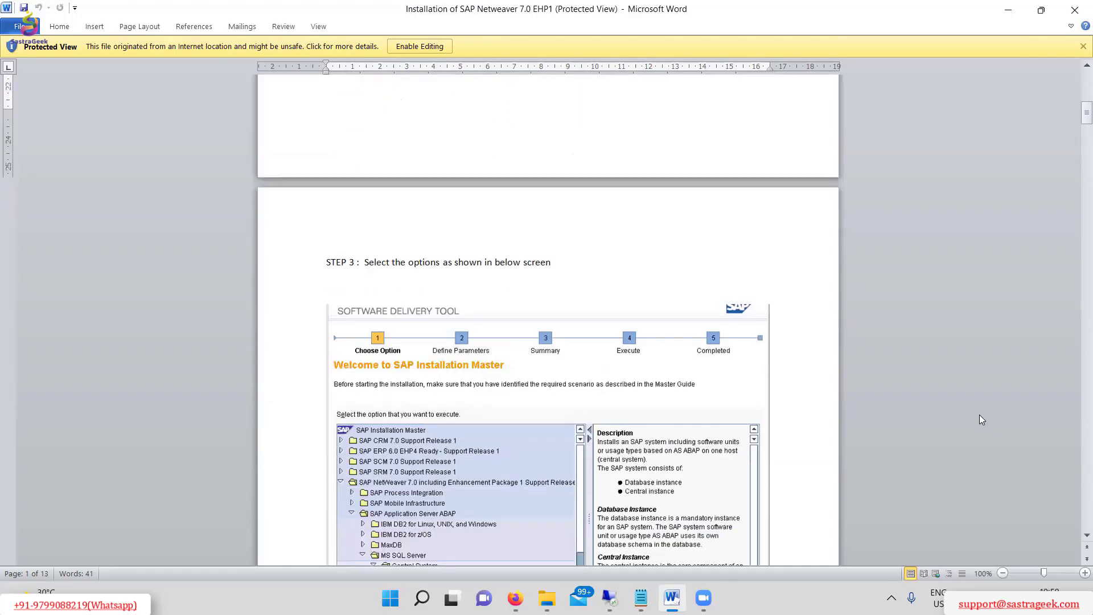
{"action": "scroll", "coordinate": [979, 415], "scroll_direction": "up", "scroll_amount": 8}
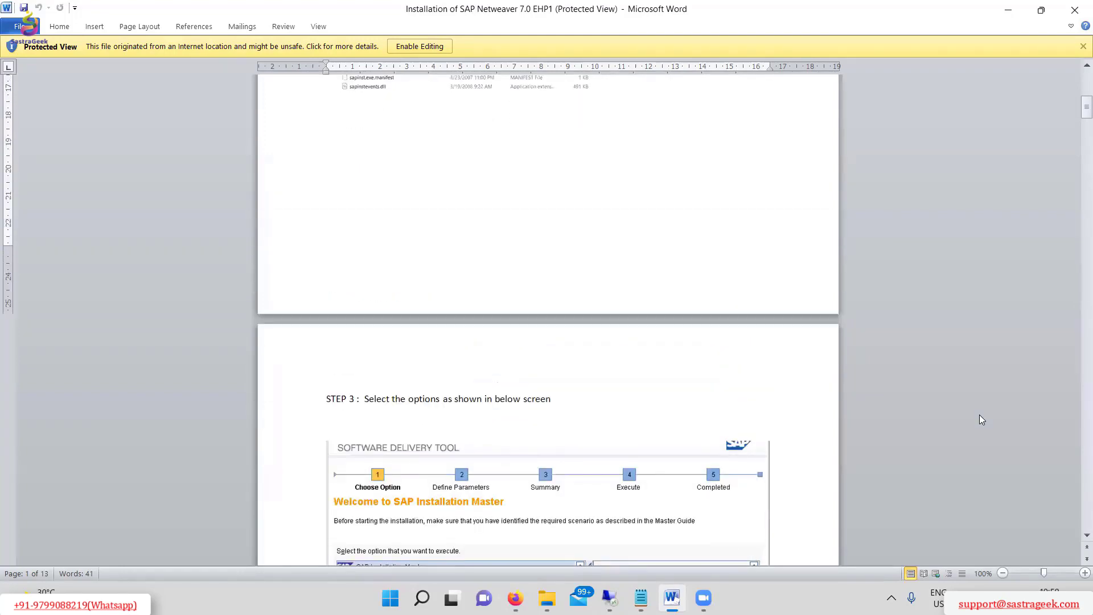
{"action": "scroll", "coordinate": [981, 420], "scroll_direction": "up", "scroll_amount": 5}
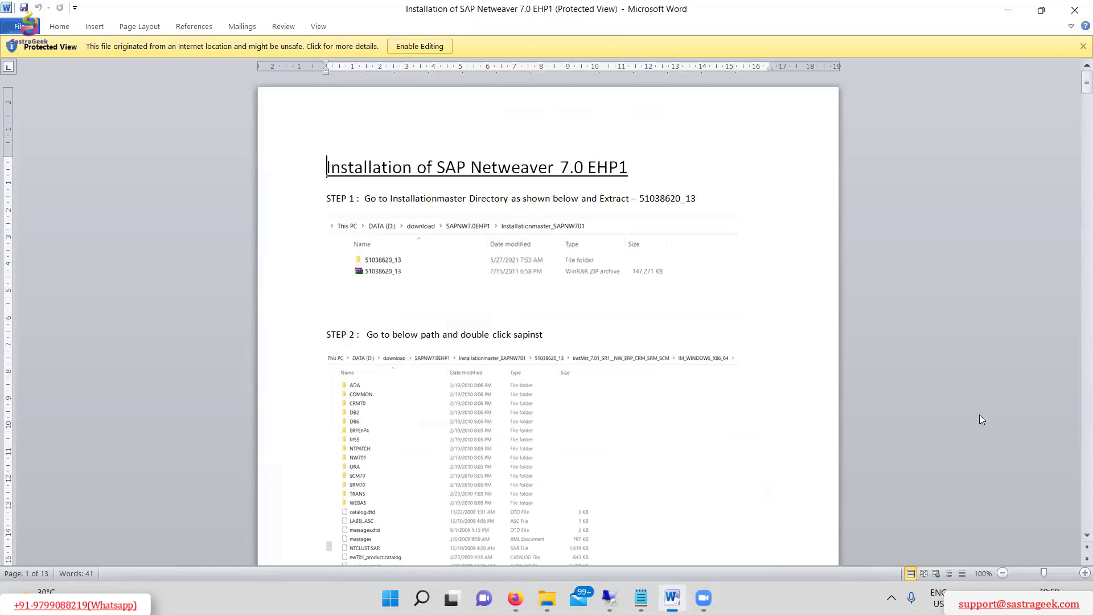
Review the guide's SAP System ID, DNS Domain Name and Master Password screens
{"action": "scroll", "coordinate": [981, 420], "scroll_direction": "down", "scroll_amount": 20}
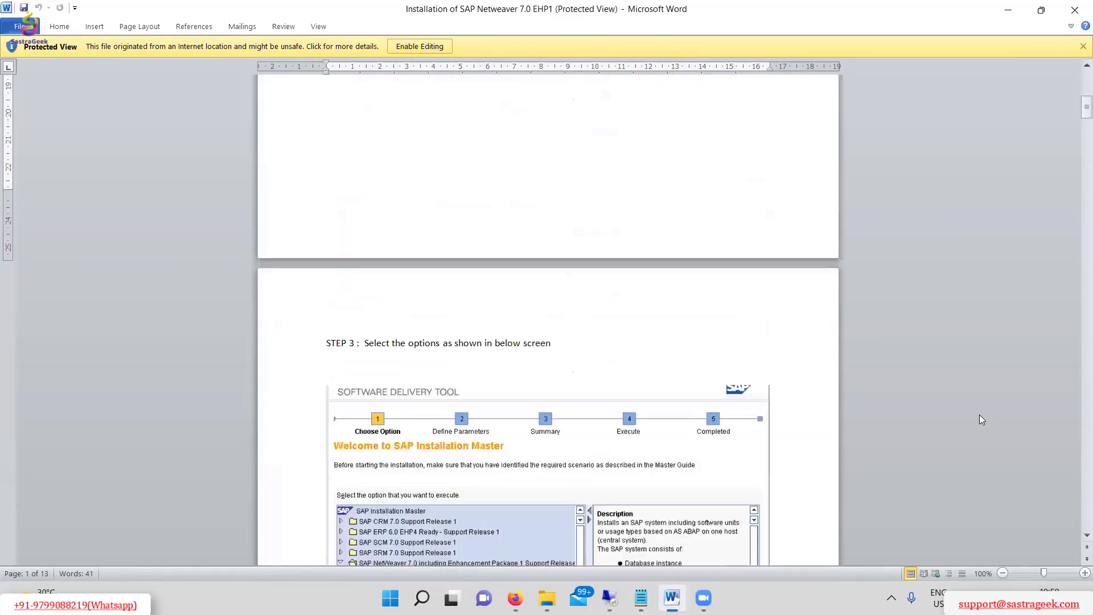
{"action": "scroll", "coordinate": [980, 420], "scroll_direction": "down", "scroll_amount": 8}
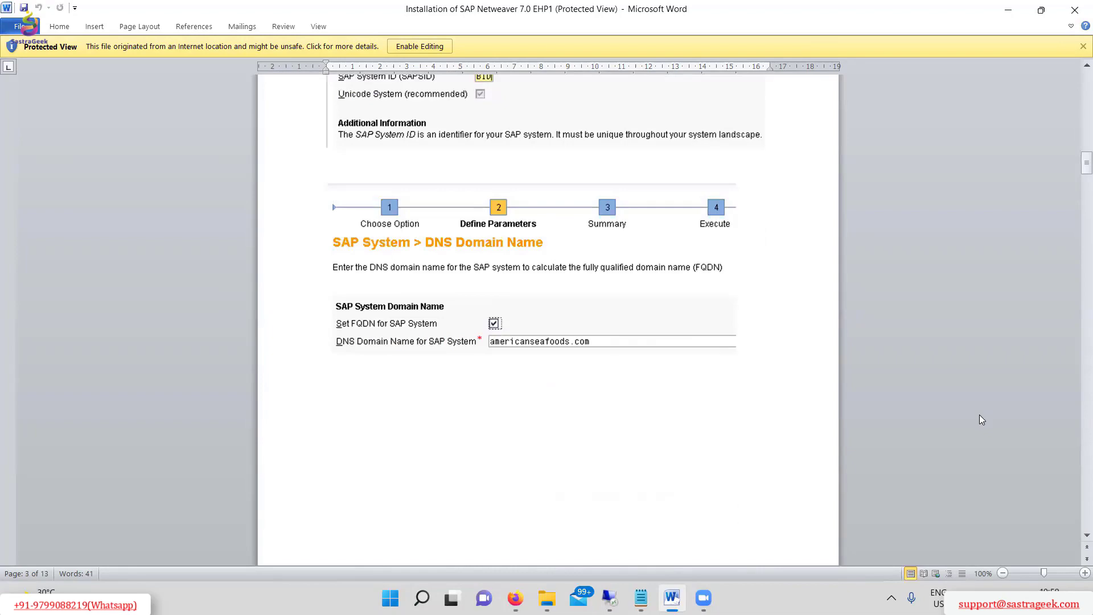
{"action": "scroll", "coordinate": [980, 420], "scroll_direction": "up", "scroll_amount": 6}
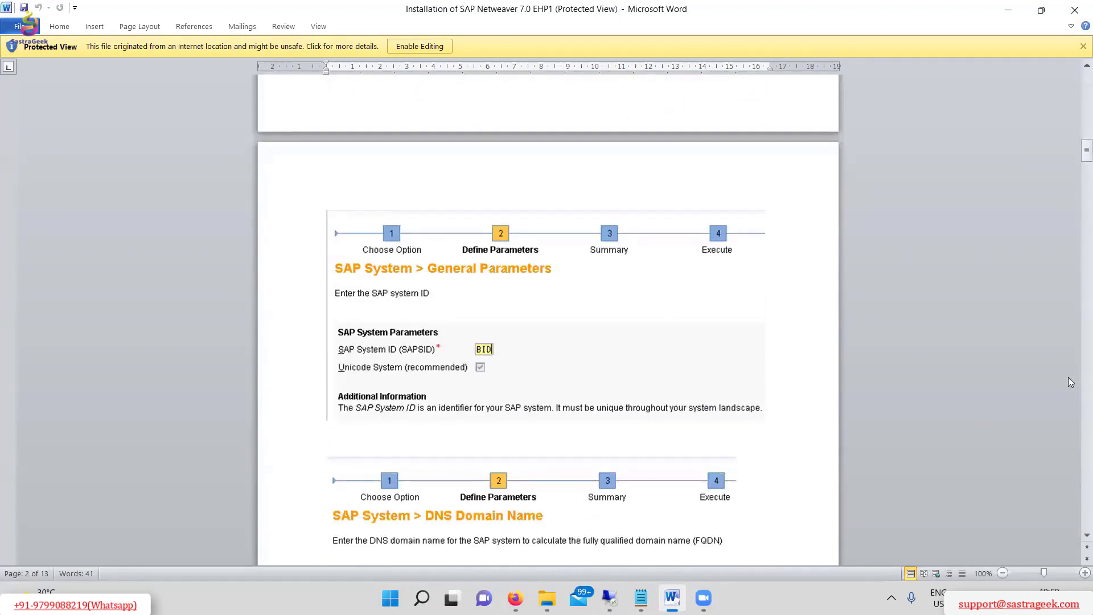
{"action": "scroll", "coordinate": [1065, 379], "scroll_direction": "down", "scroll_amount": 5}
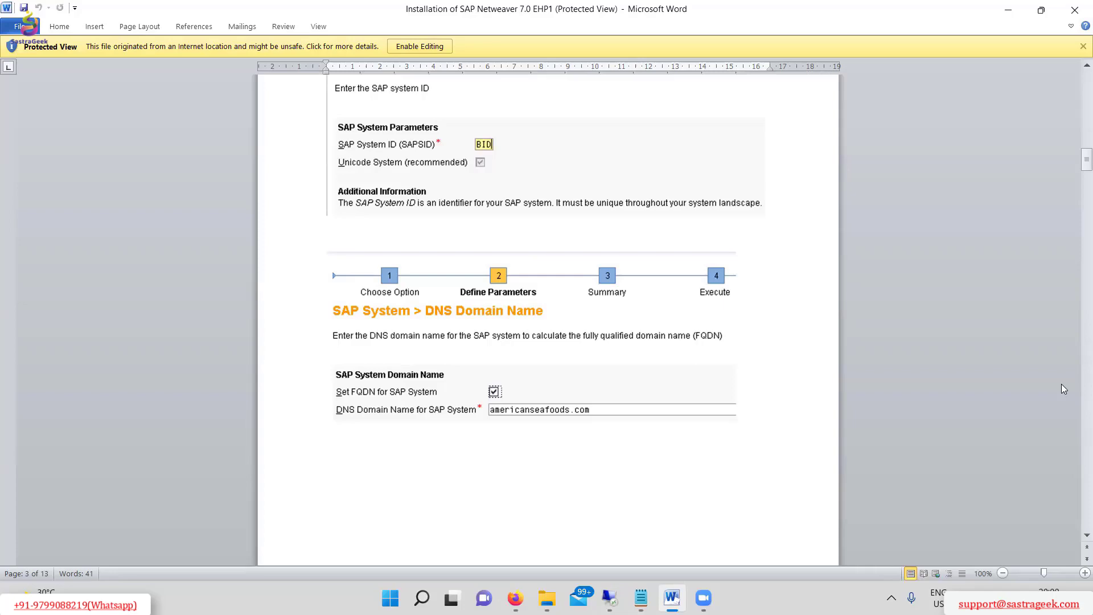
{"action": "scroll", "coordinate": [1062, 385], "scroll_direction": "down", "scroll_amount": 10}
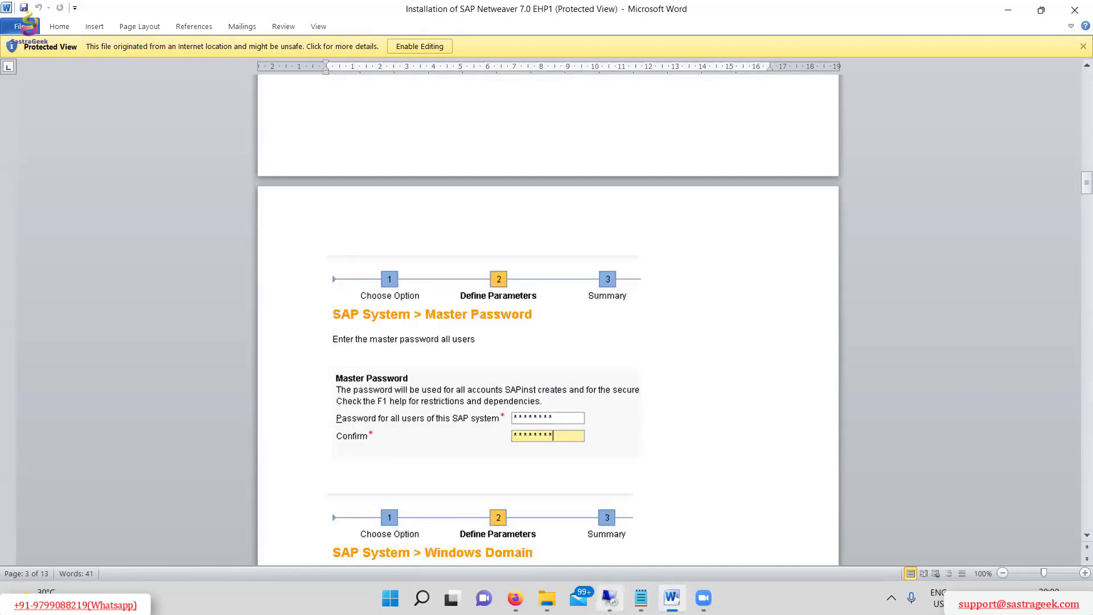
Switch to the Remote Desktop session and set the installer's Number of Parallel Jobs to 8
{"action": "left_click", "coordinate": [609, 598]}
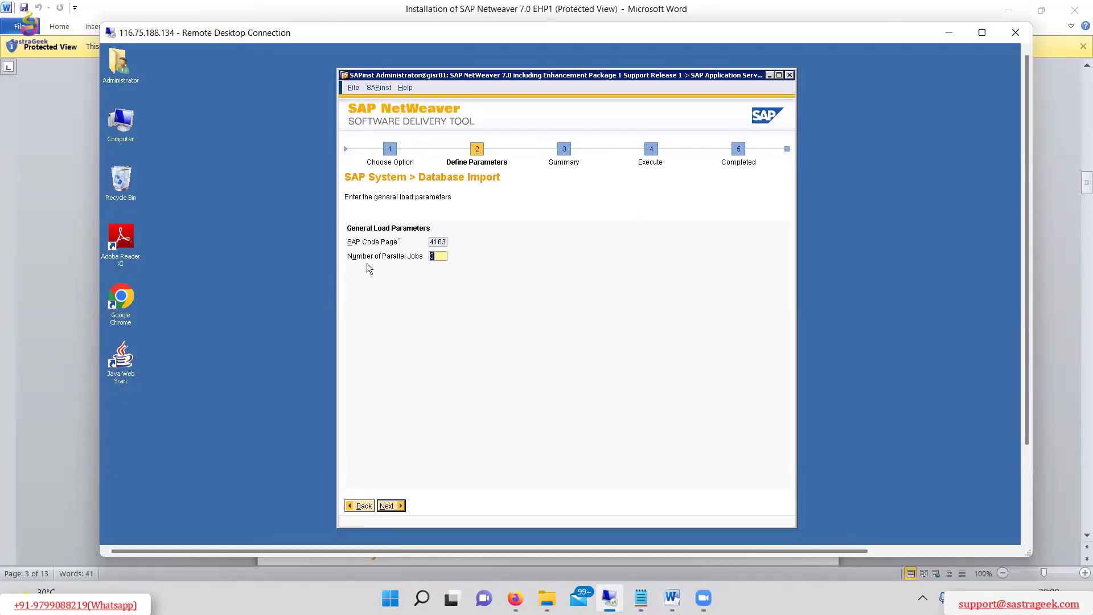
{"action": "left_click", "coordinate": [442, 258]}
{"action": "key", "text": "BackSpace"}
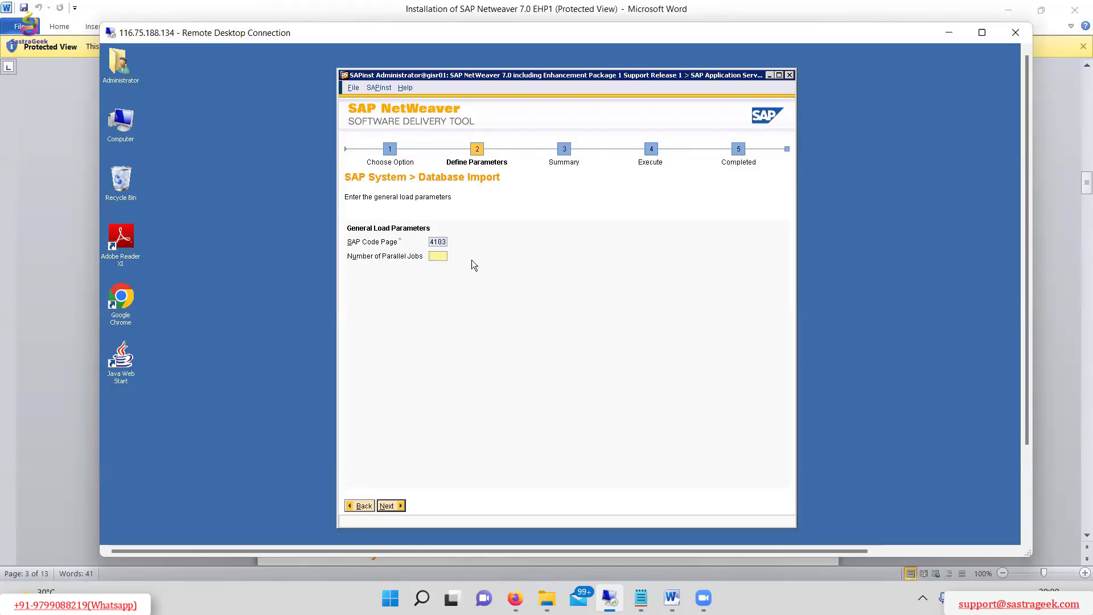
{"action": "type", "text": "8"}
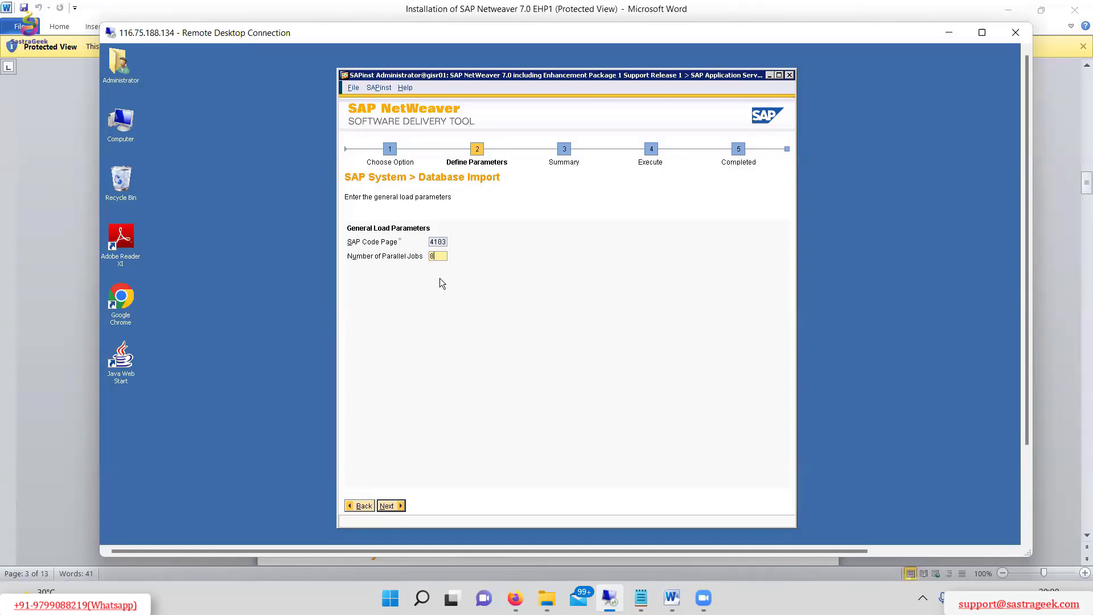
Open the remote computer's system properties to check its processor and installed memory
{"action": "right_click", "coordinate": [124, 119]}
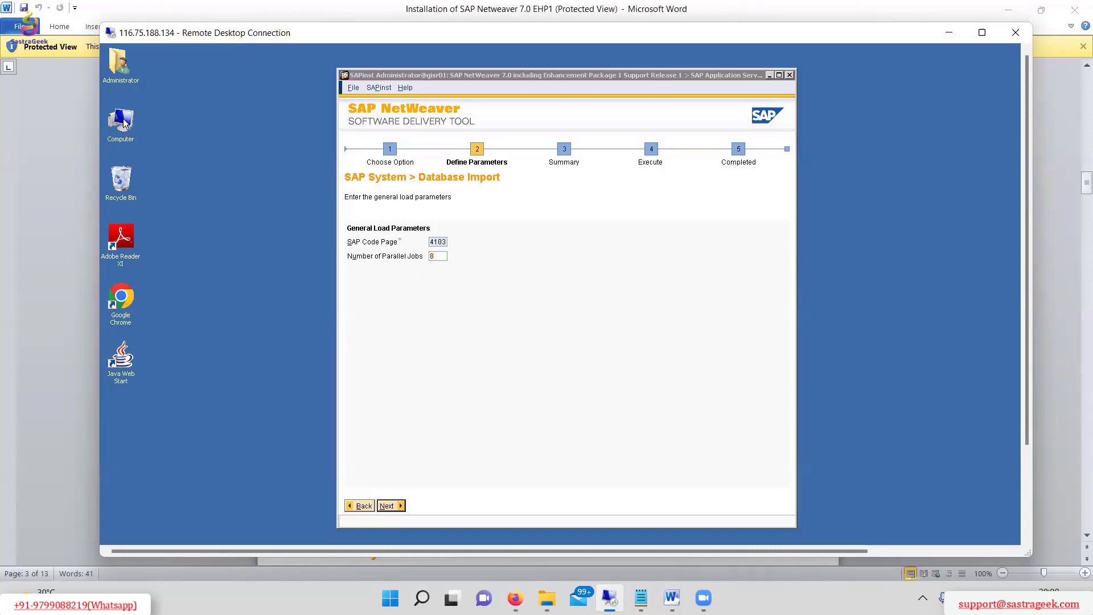
{"action": "left_click", "coordinate": [150, 209]}
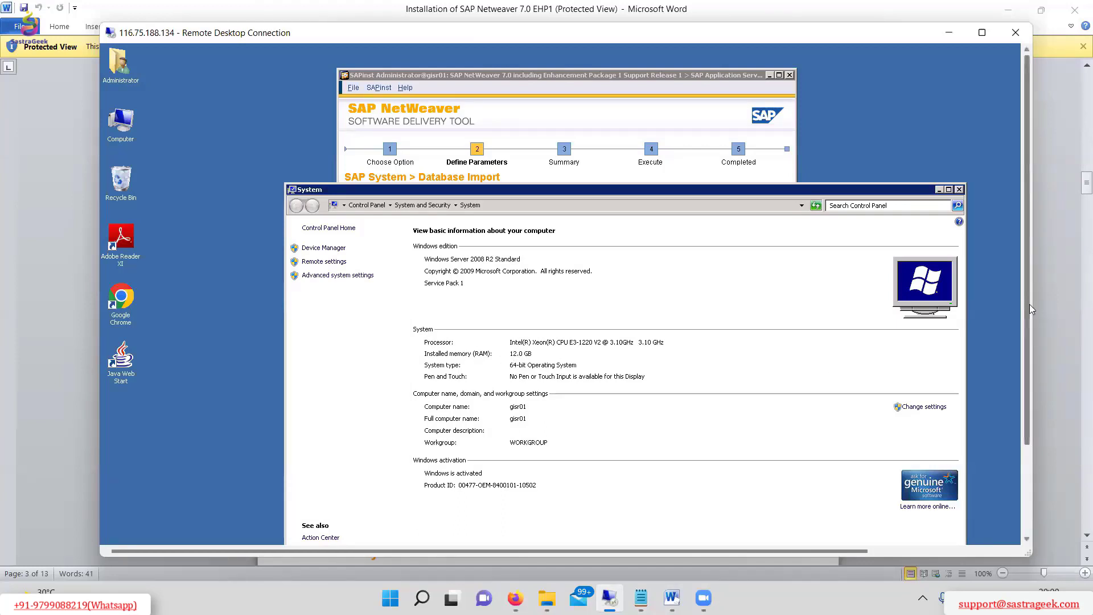
{"action": "left_click_drag", "start_coordinate": [1029, 304], "coordinate": [1027, 408]}
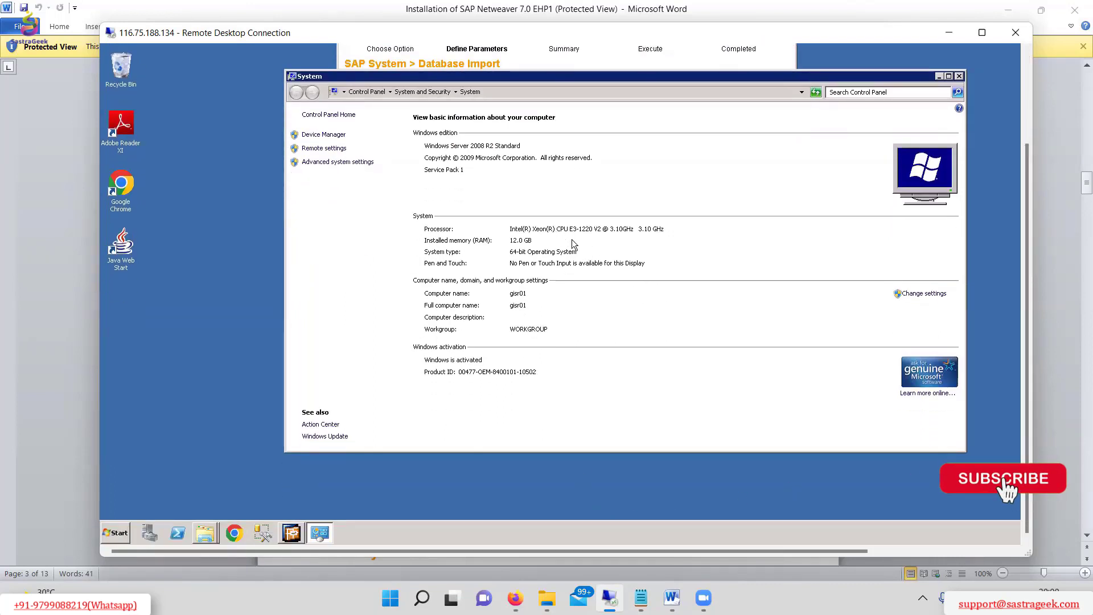
Open Task Manager on the remote server and place its window beside the system information to examine the CPU usage graphs
{"action": "right_click", "coordinate": [519, 531]}
{"action": "left_click", "coordinate": [544, 500]}
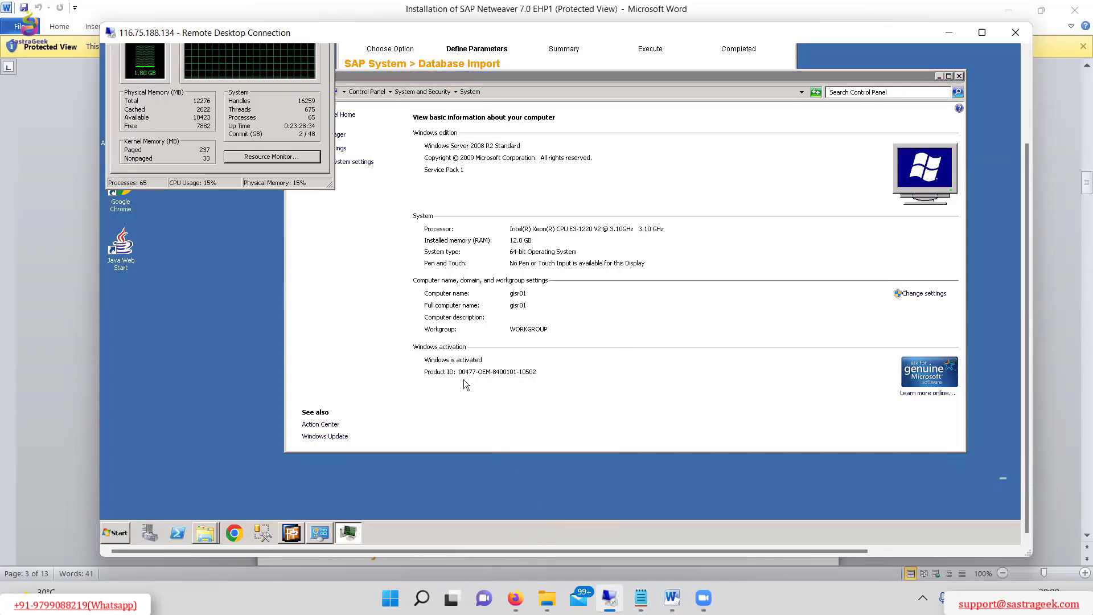
{"action": "left_click_drag", "start_coordinate": [1031, 217], "coordinate": [1036, 145]}
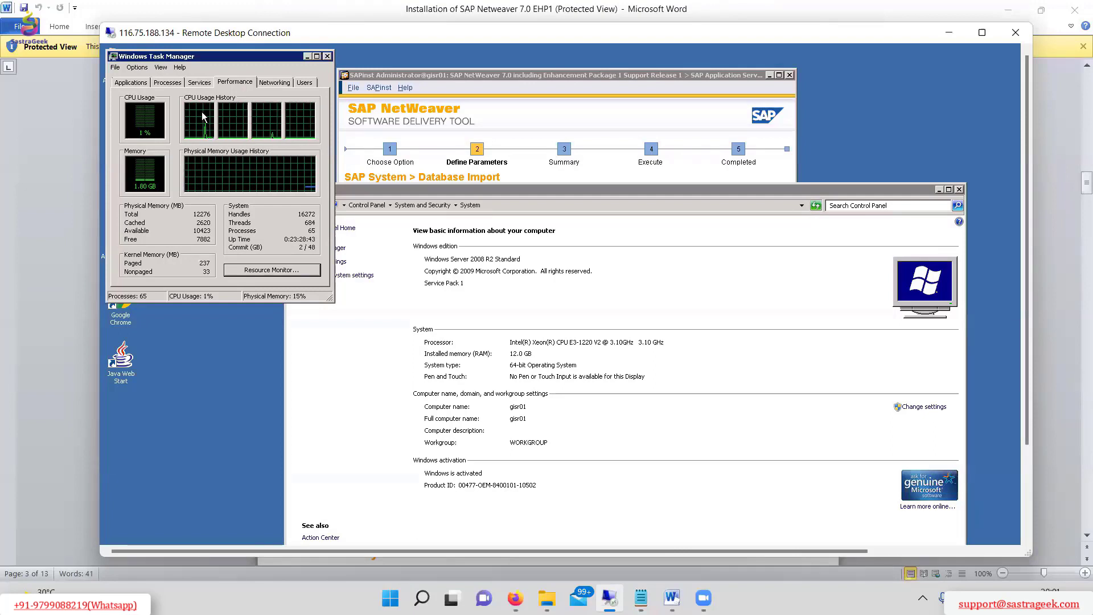
{"action": "left_click_drag", "start_coordinate": [221, 55], "coordinate": [291, 235]}
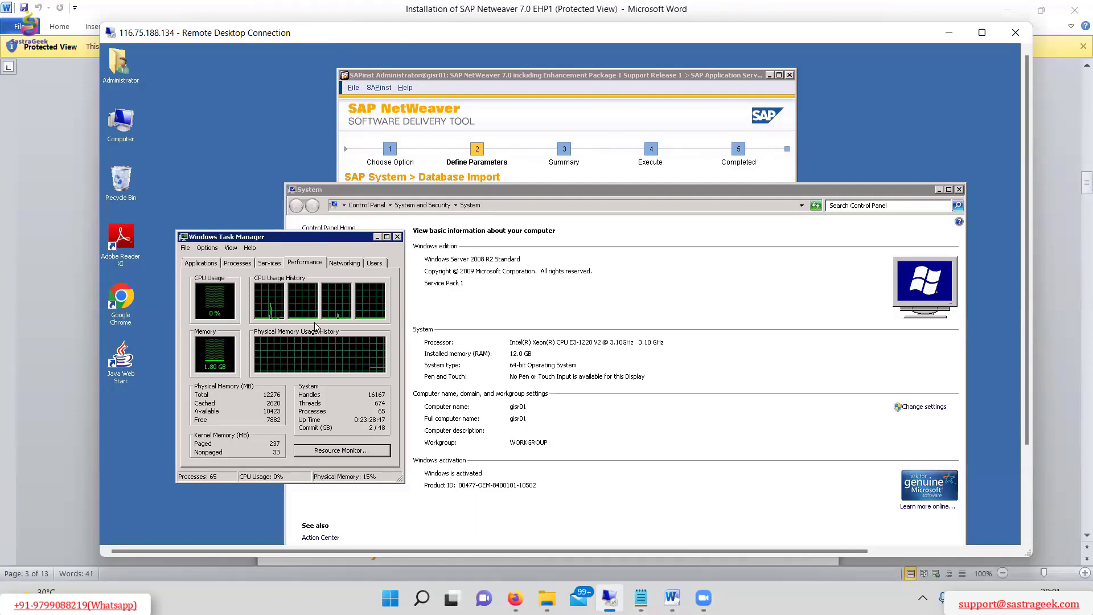
Compare the installer's Number of Parallel Jobs with Task Manager's CPU graphs, leaving the installer in front
{"action": "left_click", "coordinate": [581, 75]}
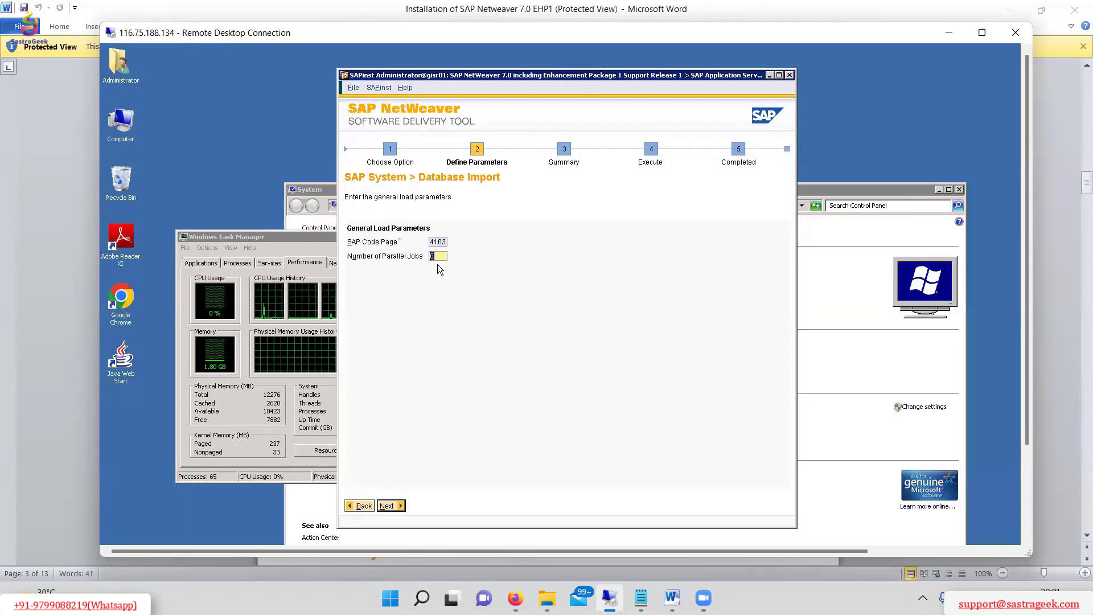
{"action": "left_click", "coordinate": [298, 236]}
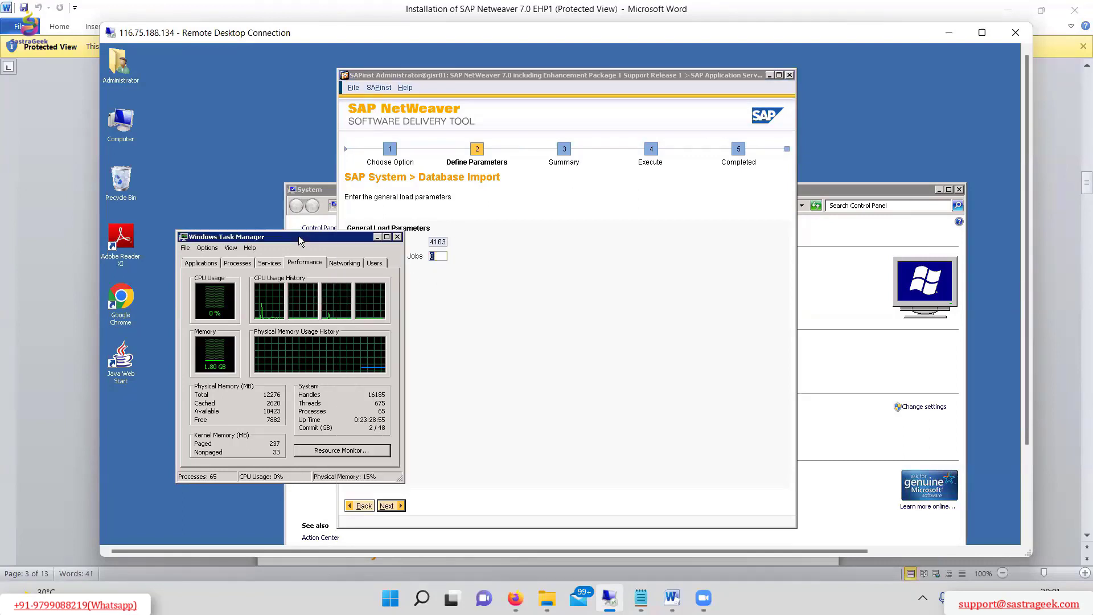
{"action": "left_click", "coordinate": [455, 276]}
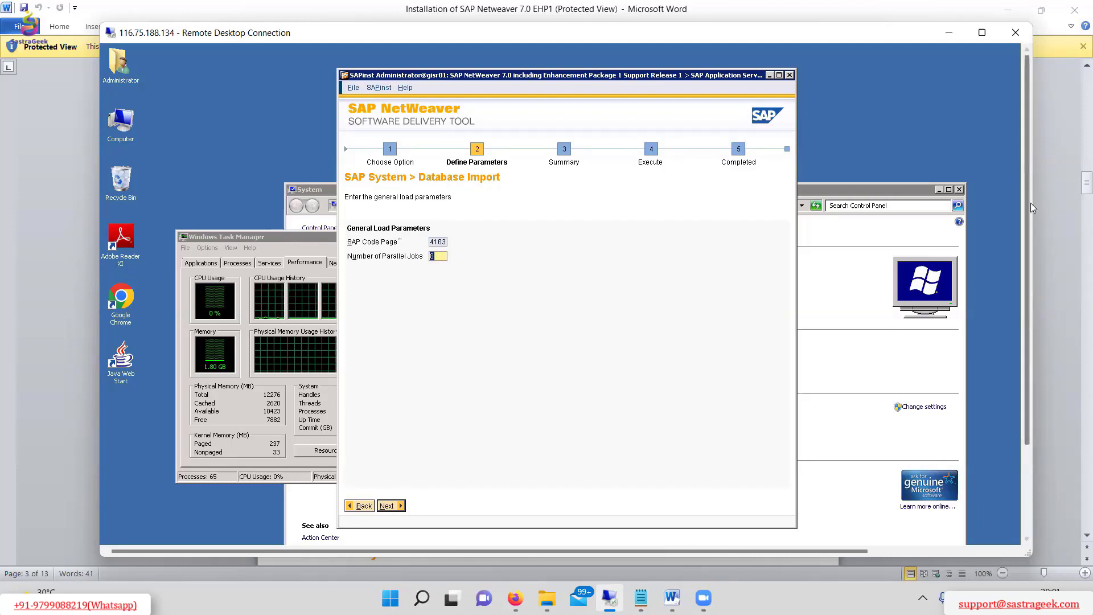
{"action": "mouse_move", "coordinate": [1028, 200]}
{"action": "left_mouse_down"}
{"action": "mouse_move", "coordinate": [1021, 306]}
{"action": "mouse_move", "coordinate": [1036, 190]}
{"action": "mouse_move", "coordinate": [1039, 277]}
{"action": "mouse_move", "coordinate": [1036, 209]}
{"action": "left_mouse_up"}
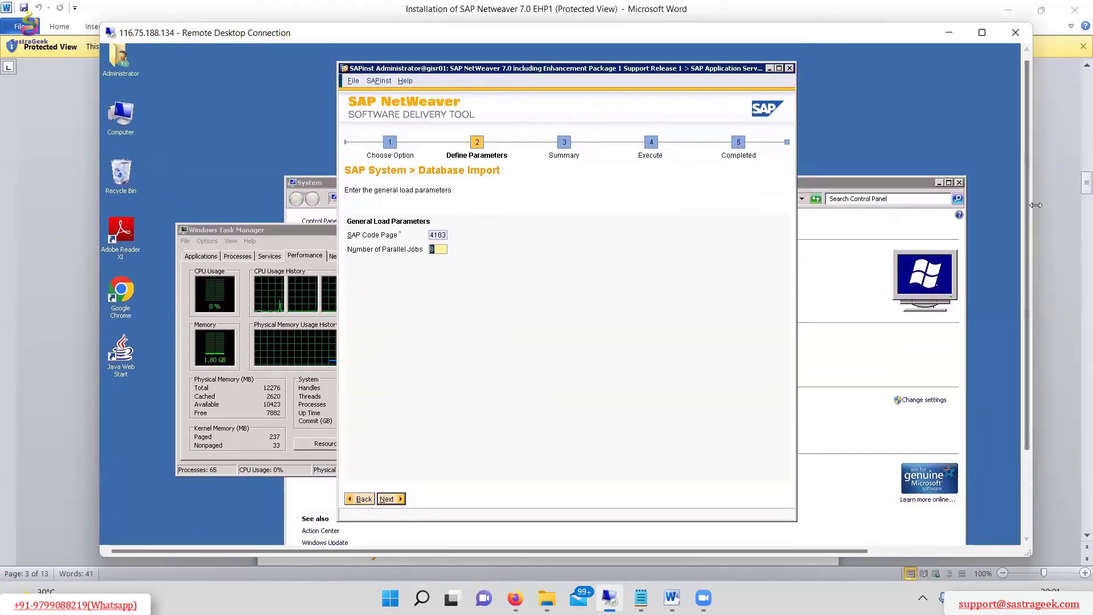
{"action": "left_click_drag", "start_coordinate": [1028, 206], "coordinate": [1038, 295]}
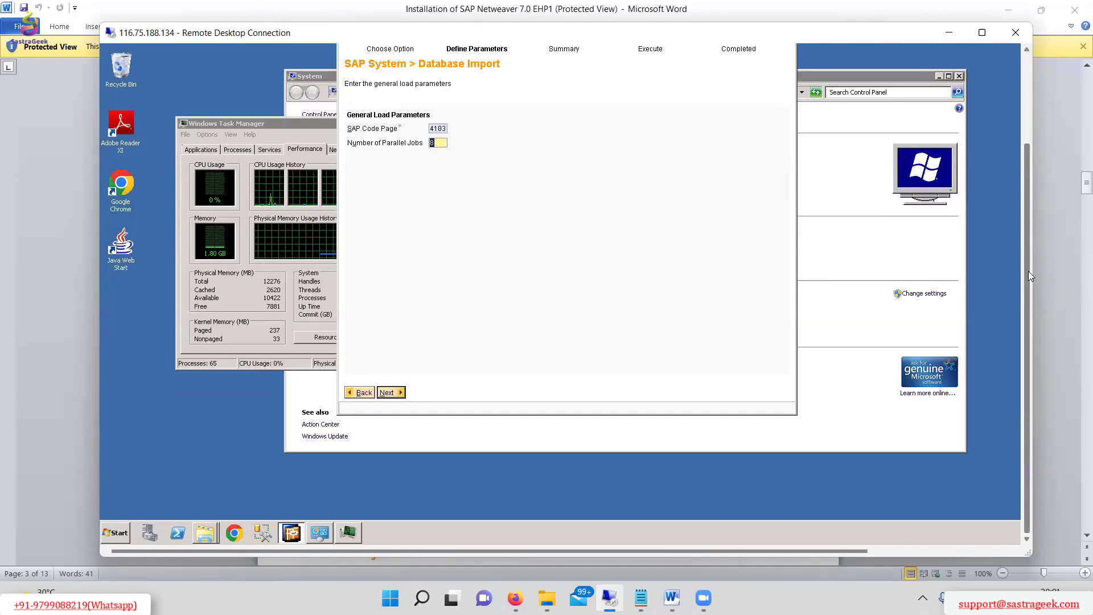
Accept the database import parameters with 8 parallel jobs and keep 00 as the central instance number
{"action": "left_click_drag", "start_coordinate": [1028, 271], "coordinate": [1039, 181]}
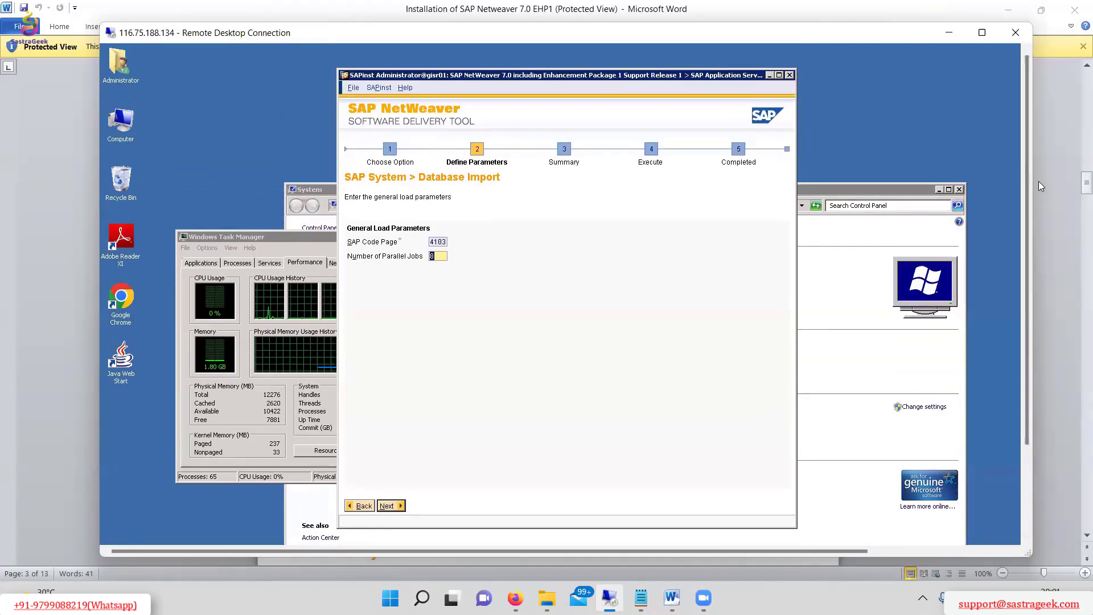
{"action": "left_click", "coordinate": [442, 256]}
{"action": "left_click", "coordinate": [387, 505]}
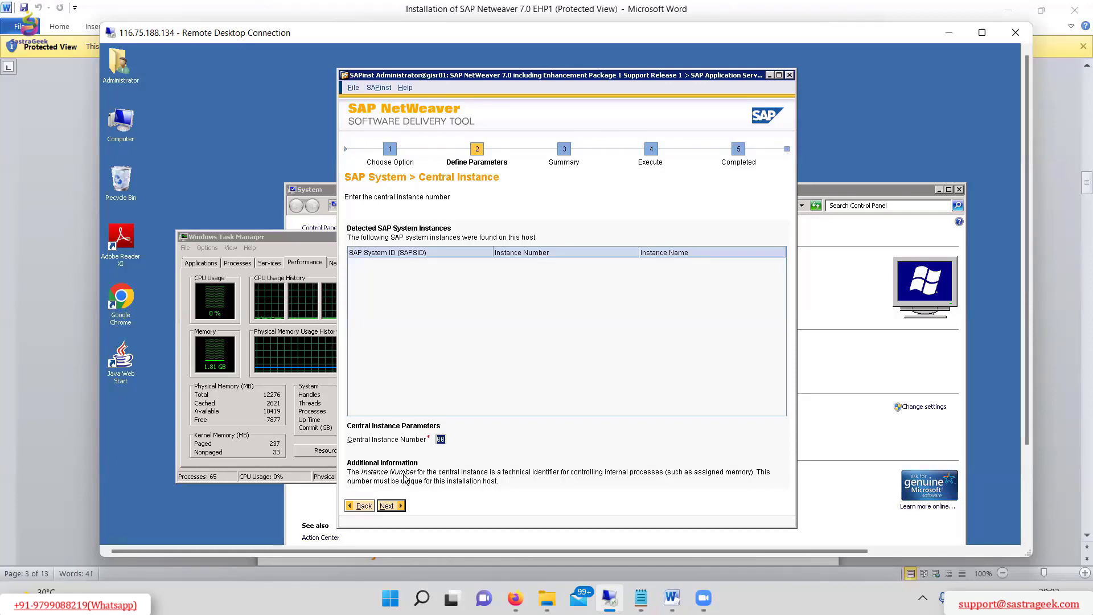
{"action": "left_click", "coordinate": [388, 505]}
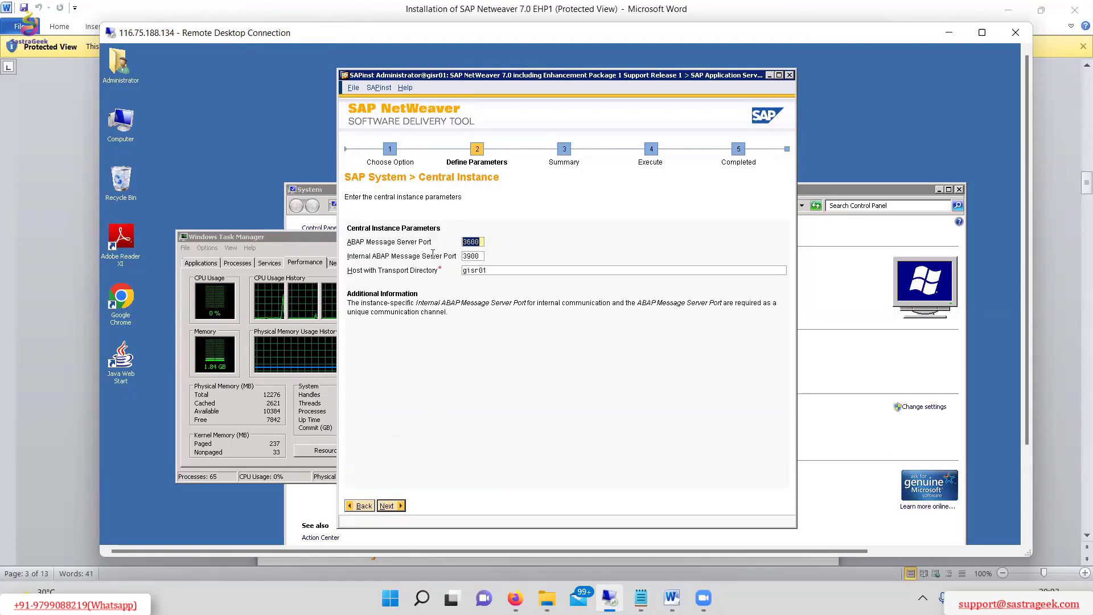
Accept ABAP message server port 3600, internal port 3900 and gisr01 as the host with the transport directory
{"action": "left_click", "coordinate": [483, 242]}
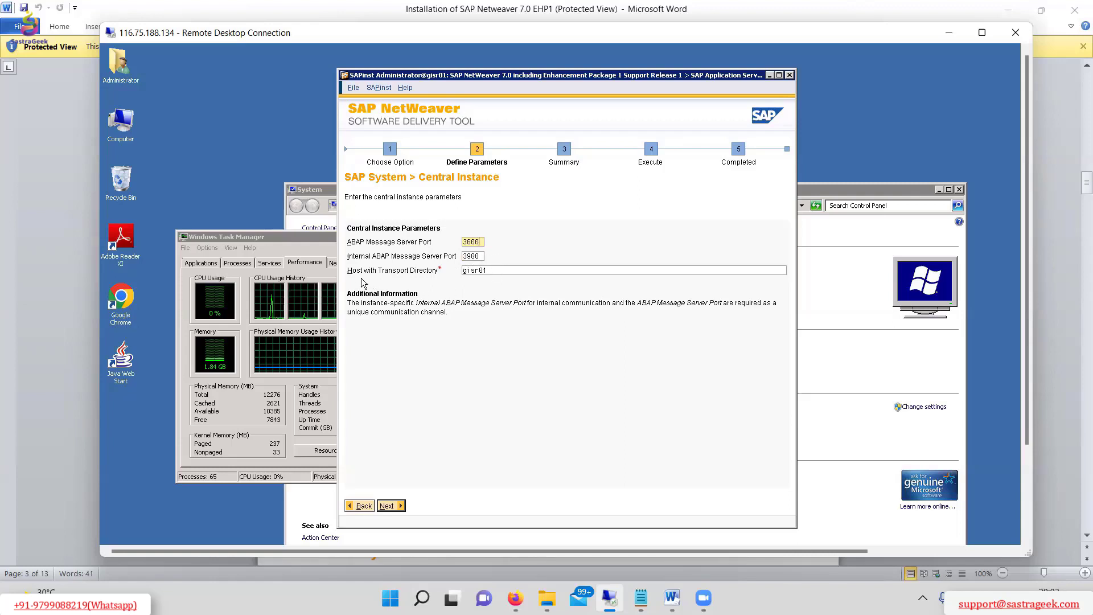
{"action": "left_click", "coordinate": [493, 270]}
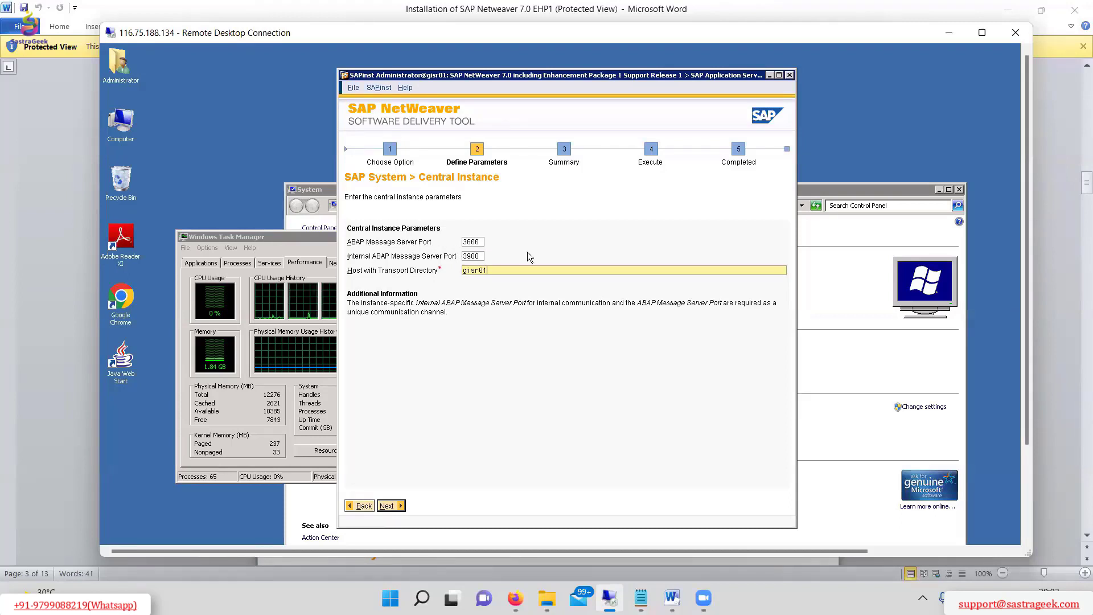
{"action": "left_click", "coordinate": [387, 505]}
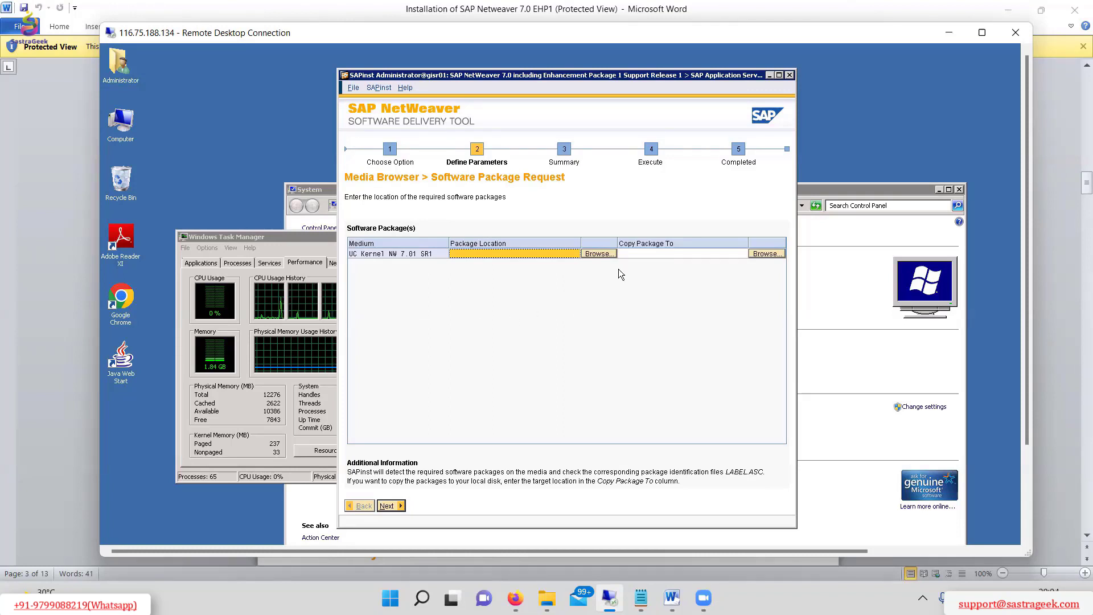
Browse for the UC Kernel NW 7.01 SR1 package and expand D:\downloads\Kernel_SAPNW701 through 51036767_5 down to its DATA_UNITS folder
{"action": "left_click", "coordinate": [598, 254]}
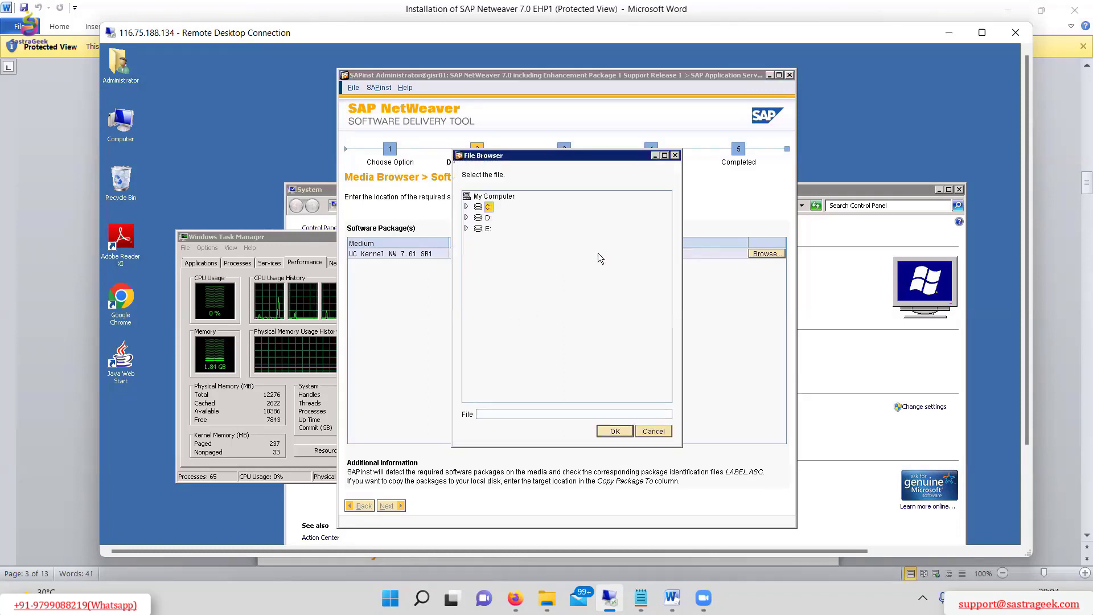
{"action": "left_click", "coordinate": [466, 218]}
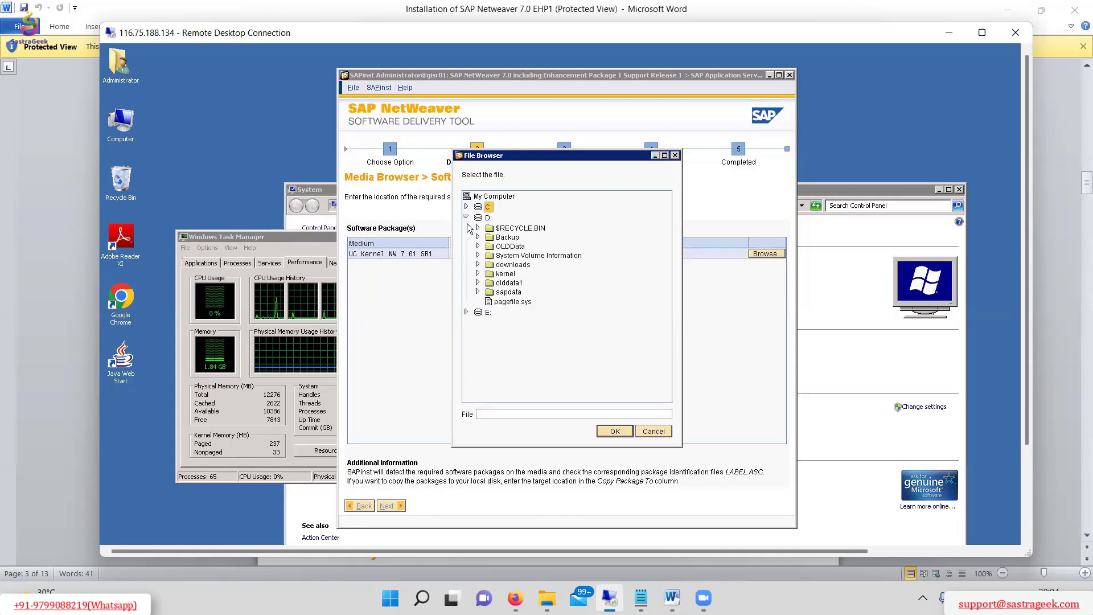
{"action": "left_click", "coordinate": [478, 265]}
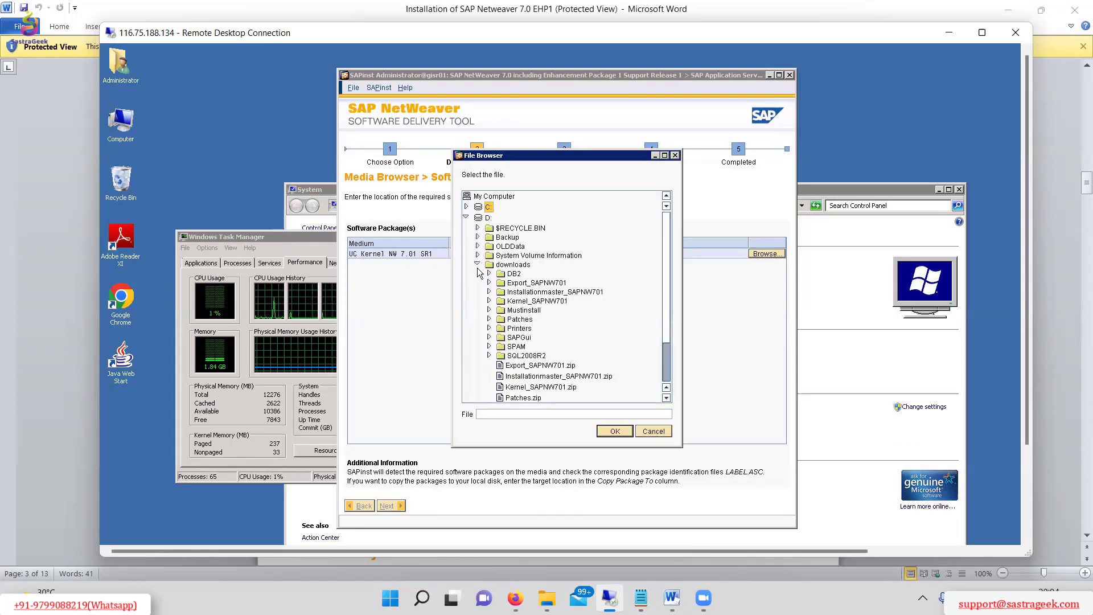
{"action": "left_click", "coordinate": [488, 301]}
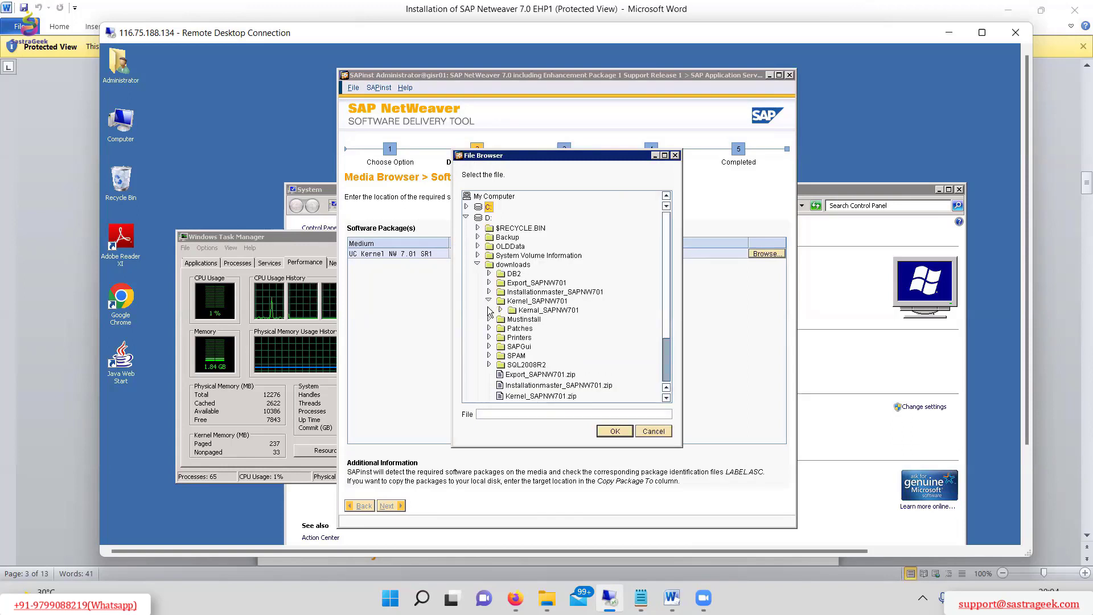
{"action": "left_click", "coordinate": [501, 309]}
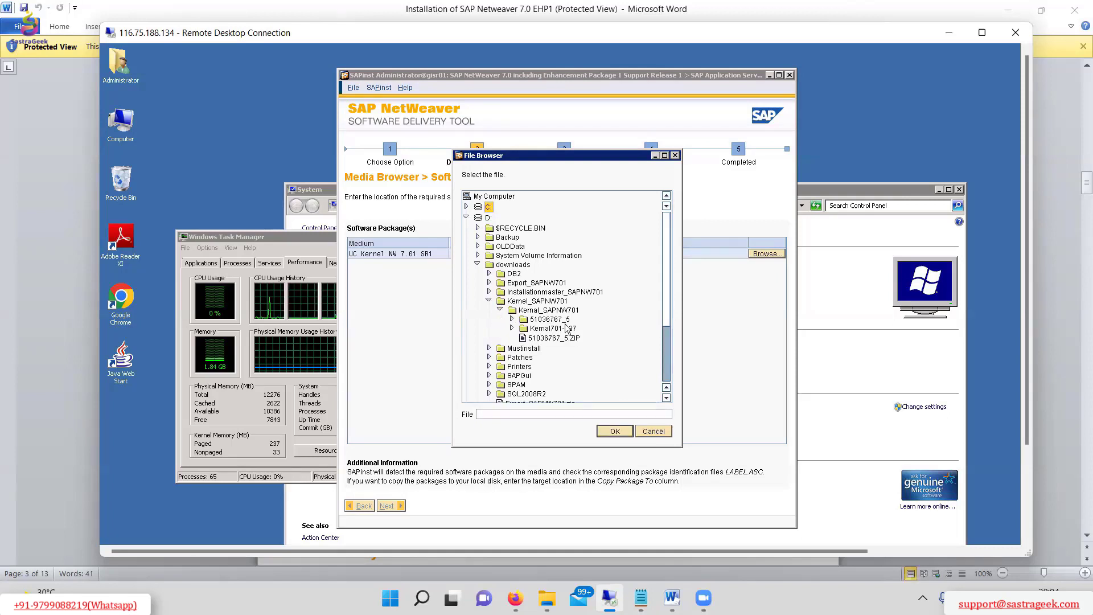
{"action": "left_click", "coordinate": [512, 319]}
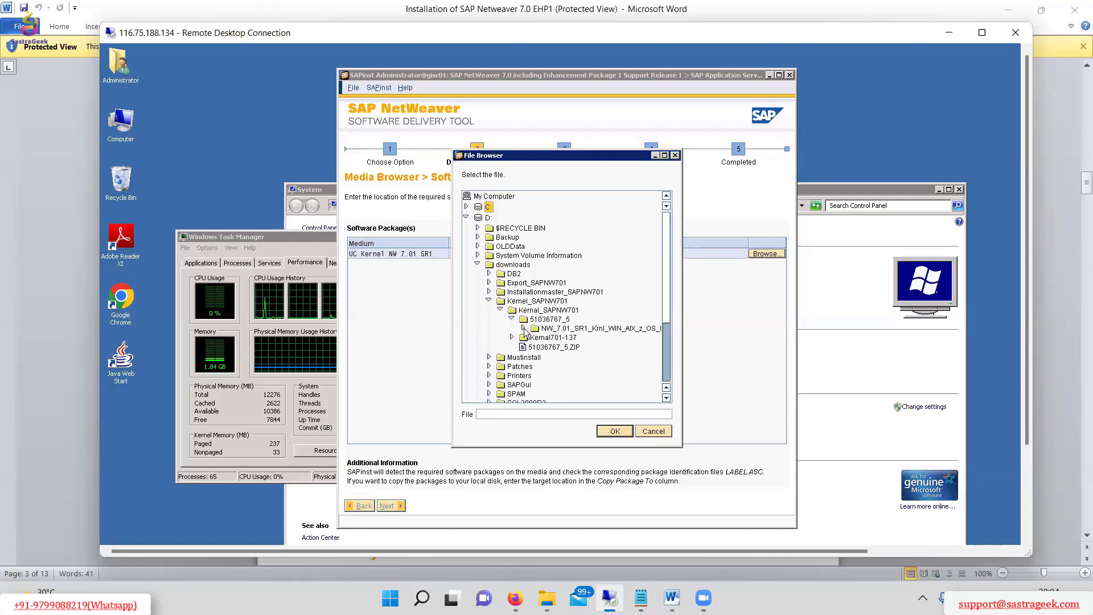
{"action": "left_click", "coordinate": [523, 330]}
{"action": "left_click", "coordinate": [535, 337]}
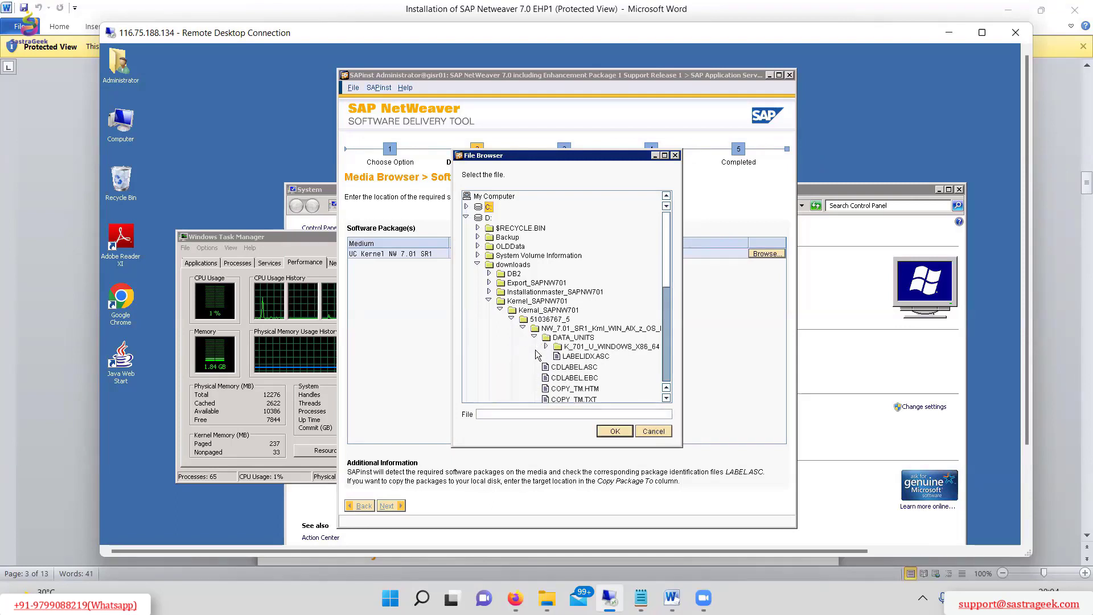
Set the kernel package location to the NW_7.01_SR1_Krnl_WIN_AIX_z_OS_HP_SOL folder, after trying K_701_U_WINDOWS_X86_64, and submit the package request
{"action": "left_click", "coordinate": [640, 348]}
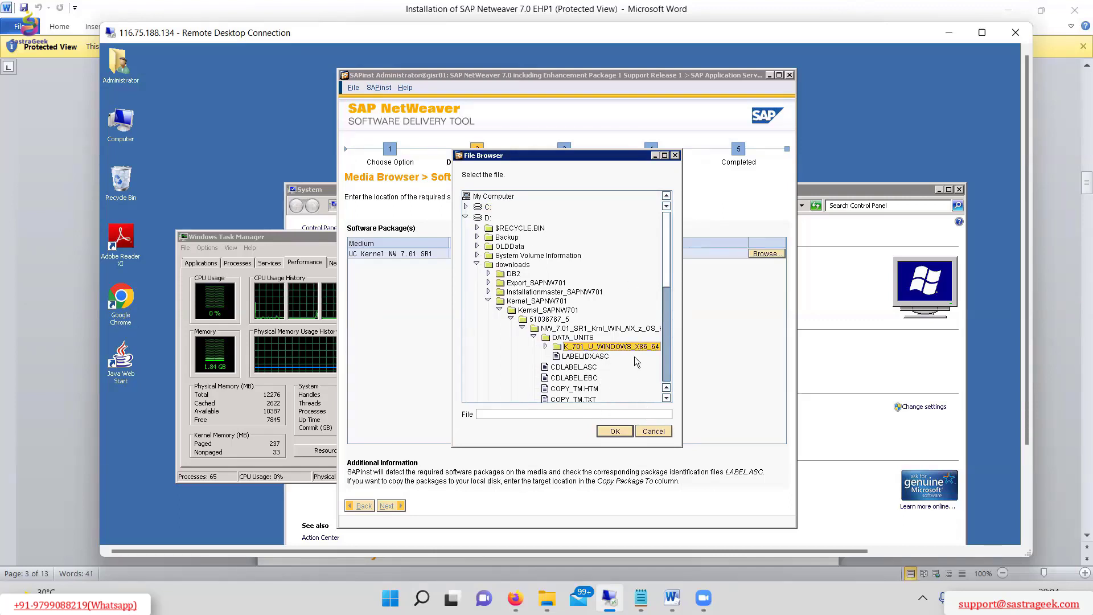
{"action": "left_click", "coordinate": [611, 434]}
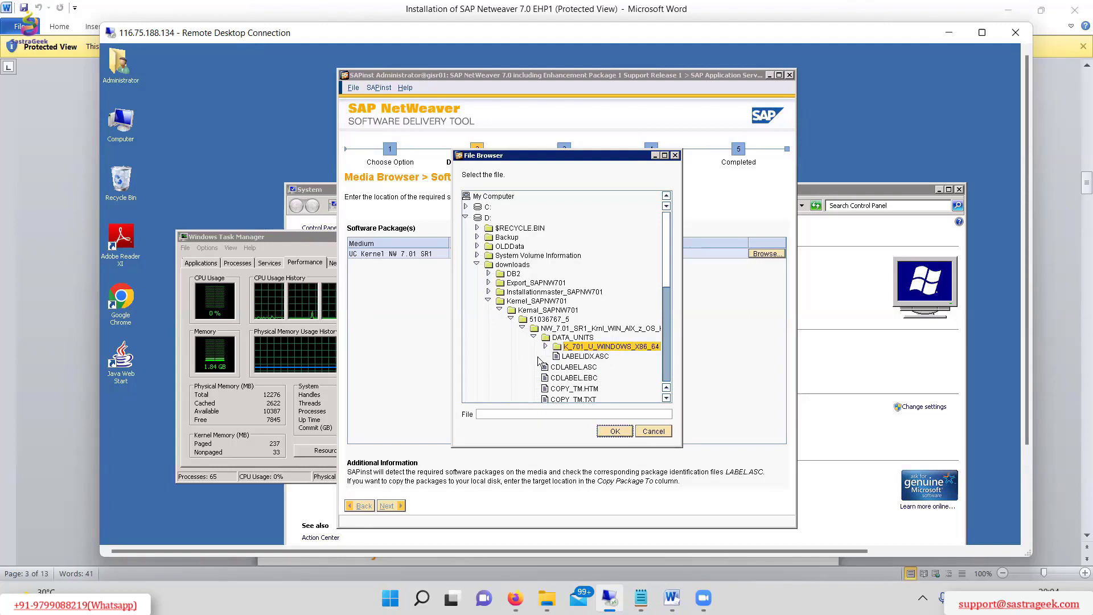
{"action": "left_click", "coordinate": [605, 330]}
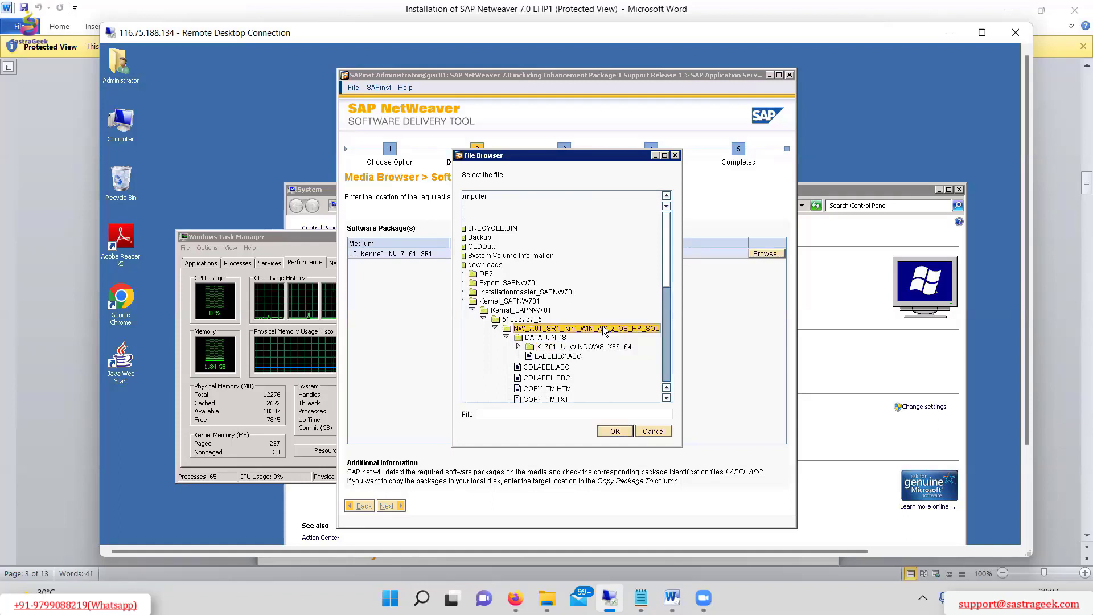
{"action": "left_click", "coordinate": [609, 432]}
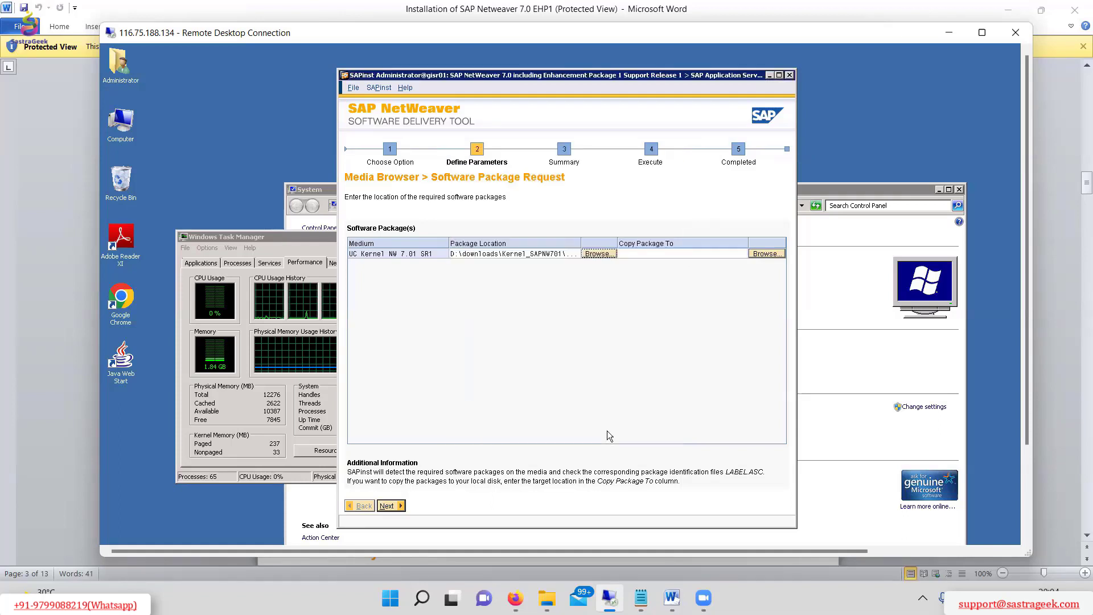
{"action": "left_click", "coordinate": [386, 506]}
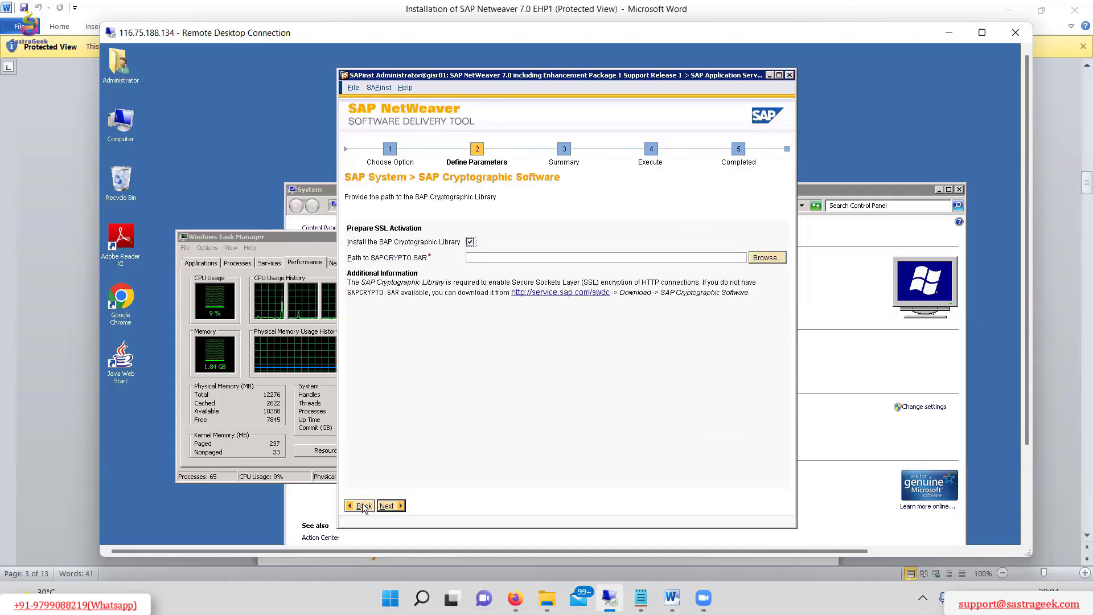
Exclude the SAP Cryptographic Library from the installation and keep all listed SAP system archives selected for unpacking
{"action": "left_click", "coordinate": [364, 507]}
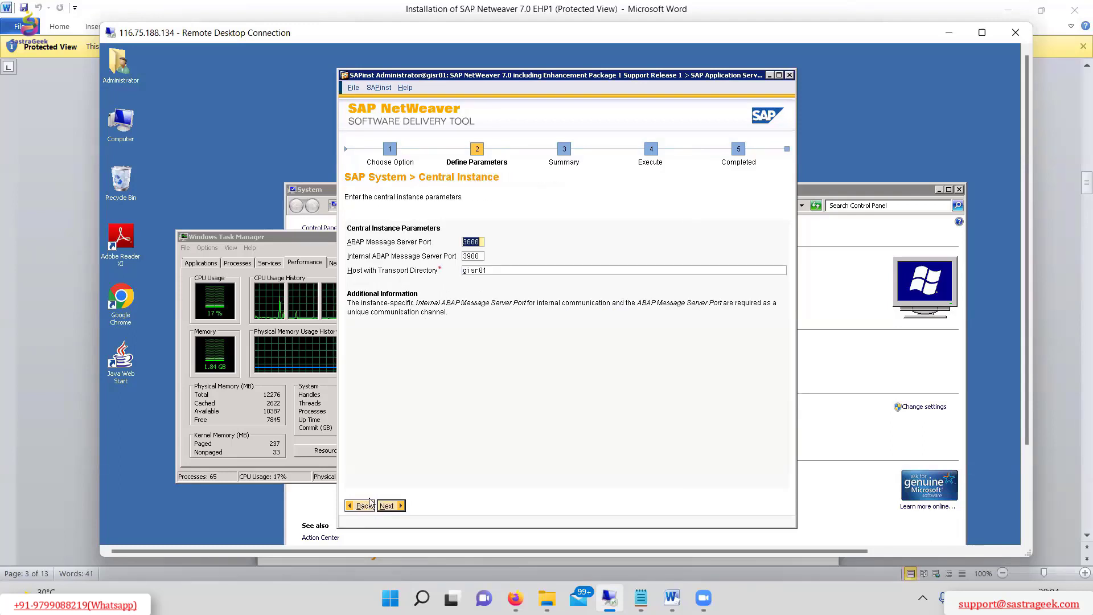
{"action": "left_click", "coordinate": [386, 506]}
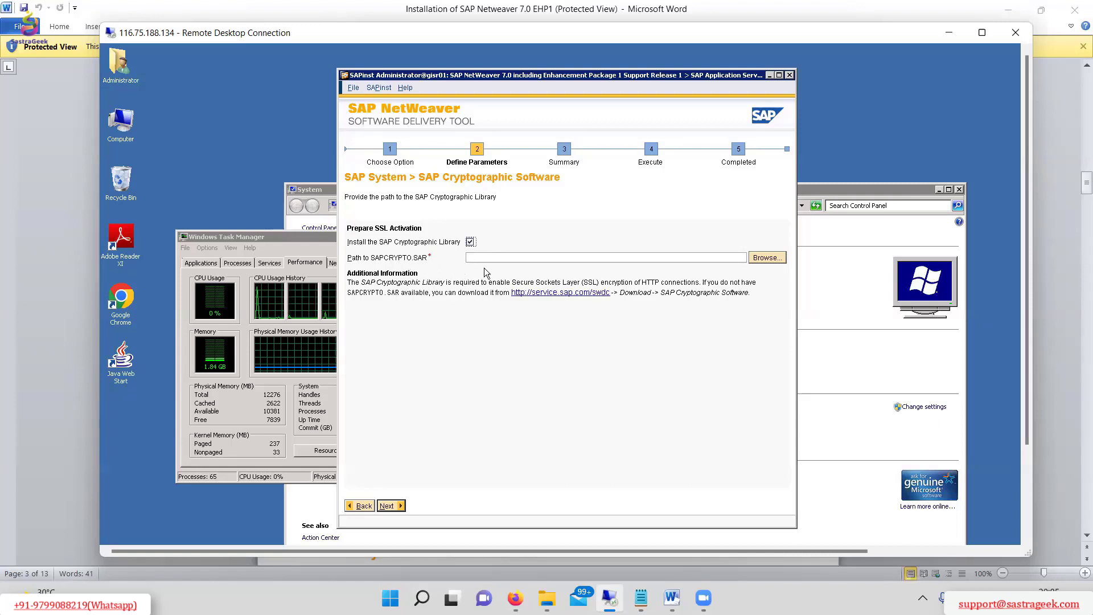
{"action": "left_click", "coordinate": [469, 243]}
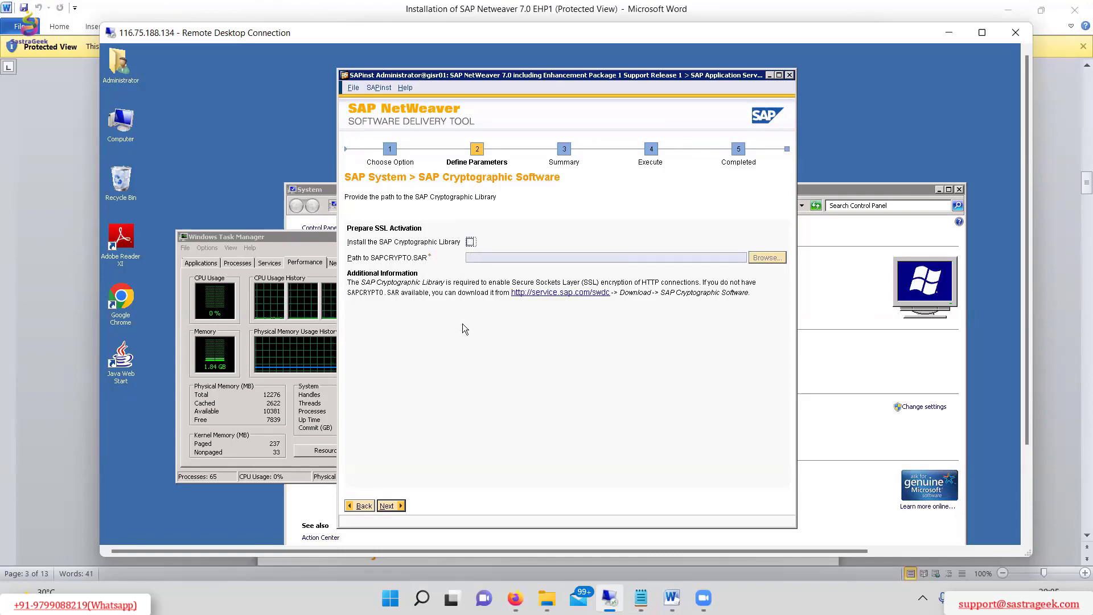
{"action": "left_click", "coordinate": [388, 507]}
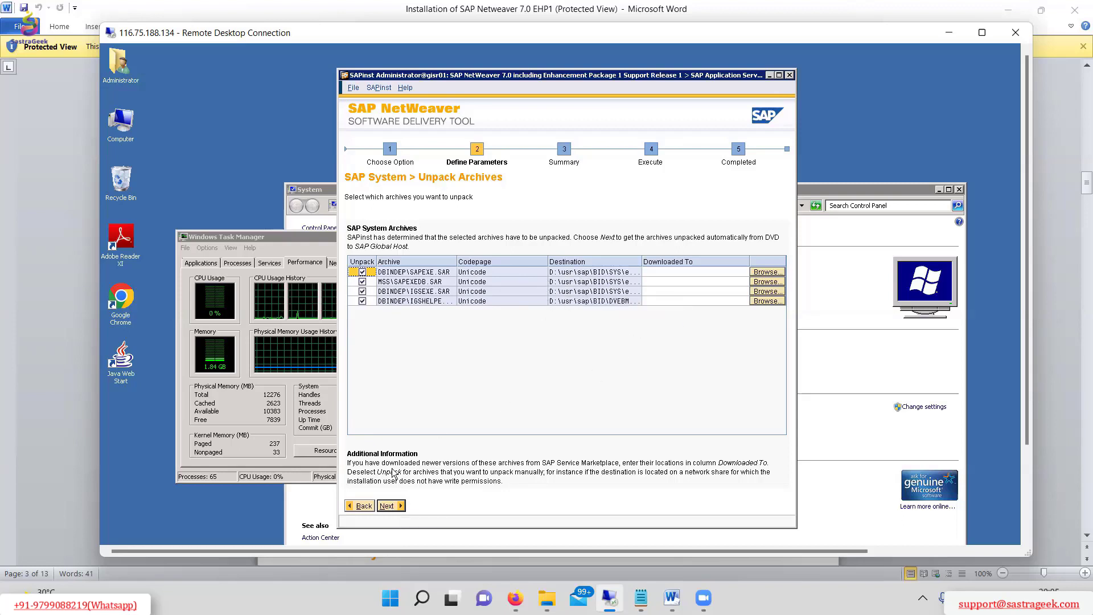
{"action": "left_click", "coordinate": [387, 504]}
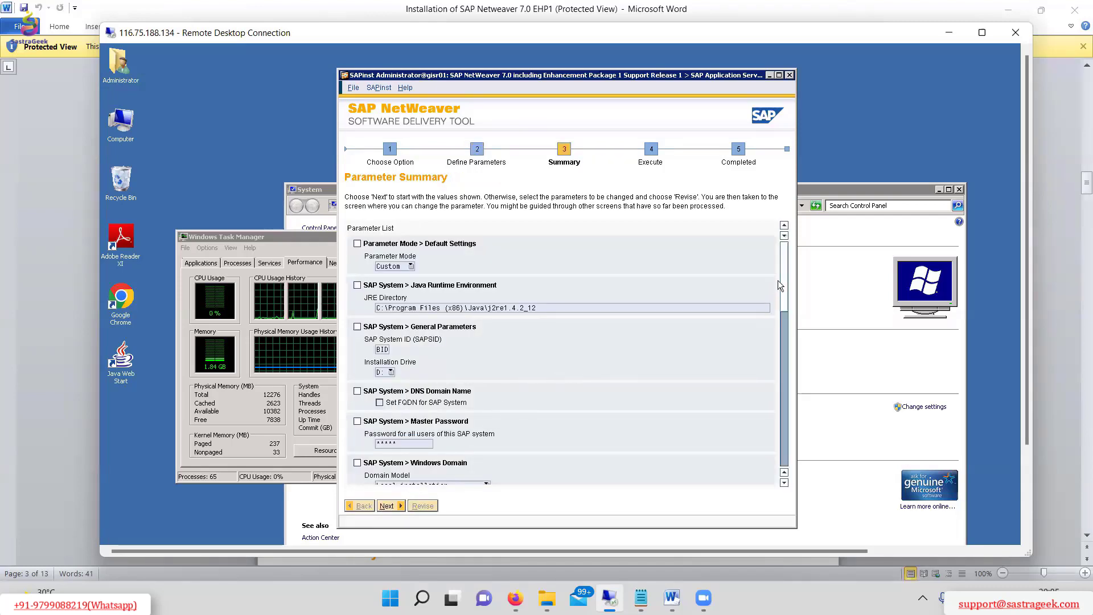
Look over the Parameter Summary, marking SAP System > General Parameters for revision and clearing that mark again
{"action": "scroll", "coordinate": [782, 302], "scroll_direction": "down", "scroll_amount": 10}
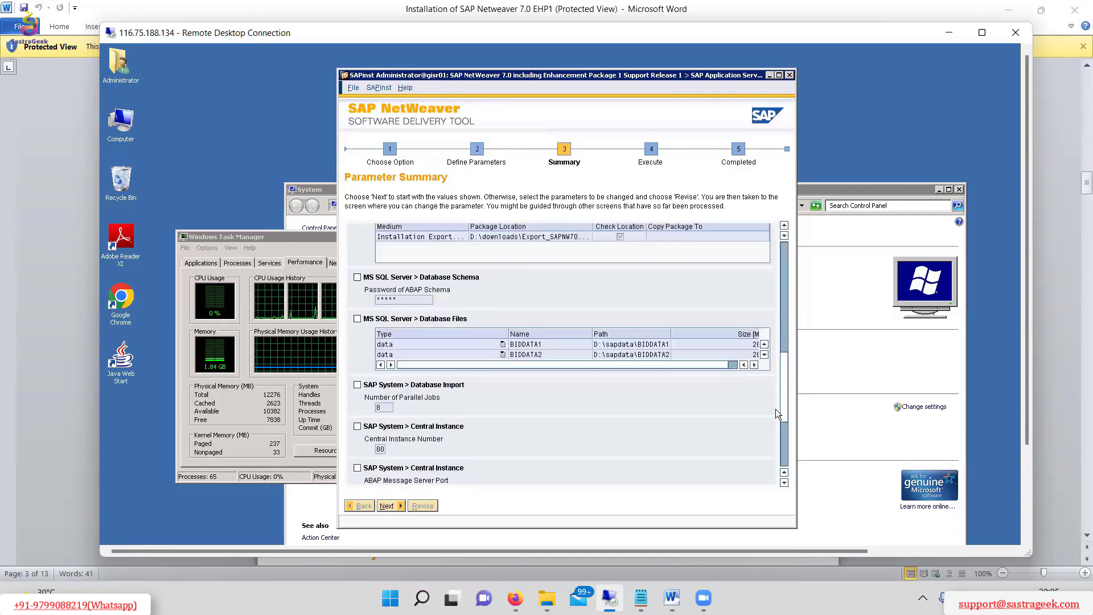
{"action": "left_click_drag", "start_coordinate": [777, 414], "coordinate": [785, 264]}
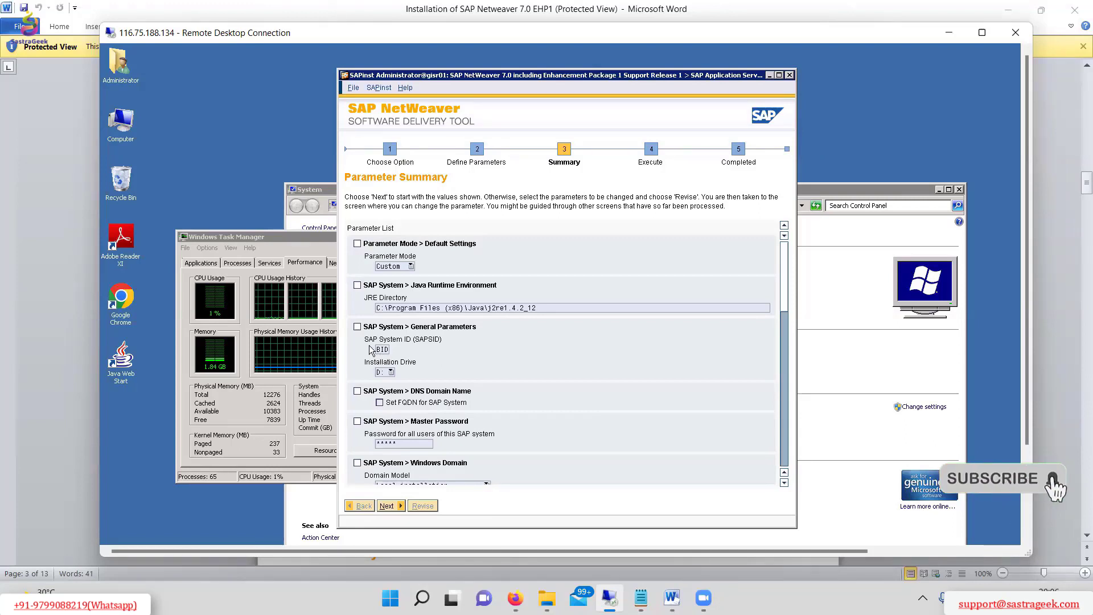
{"action": "left_click", "coordinate": [358, 328]}
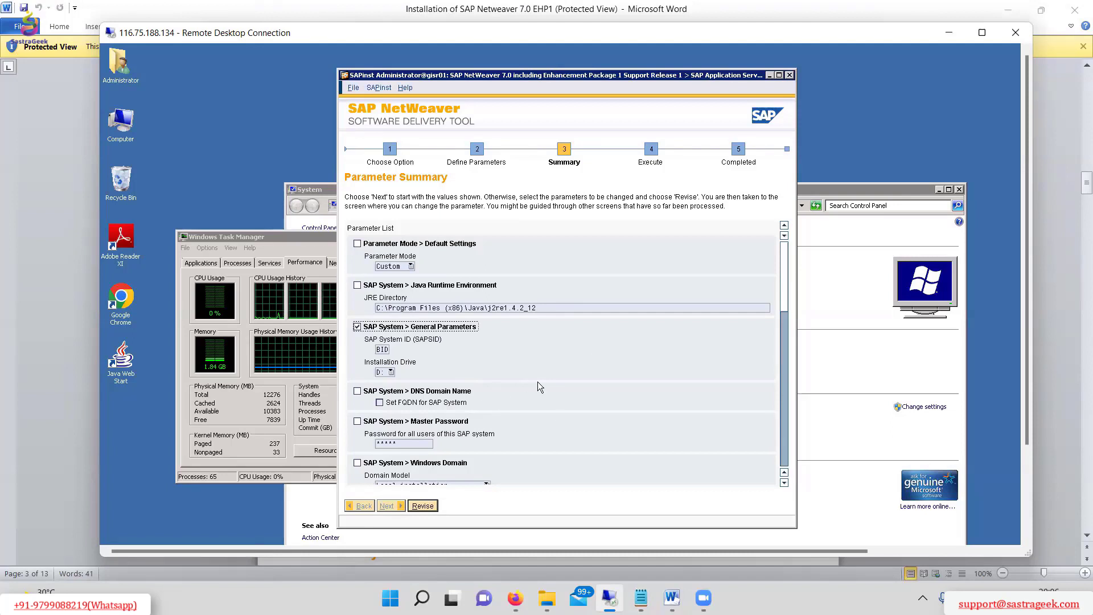
{"action": "left_click", "coordinate": [357, 327]}
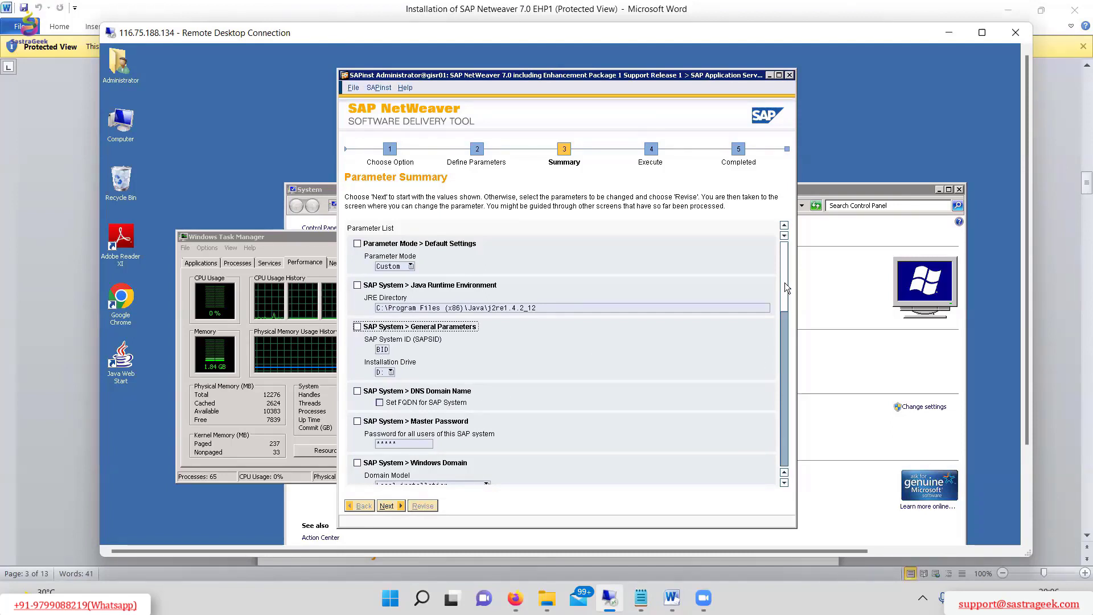
Review the remaining summary parameters down to SAP Cryptographic Software and start the installation with the listed values
{"action": "scroll", "coordinate": [785, 283], "scroll_direction": "down", "scroll_amount": 3}
{"action": "left_click_drag", "start_coordinate": [787, 299], "coordinate": [787, 297]}
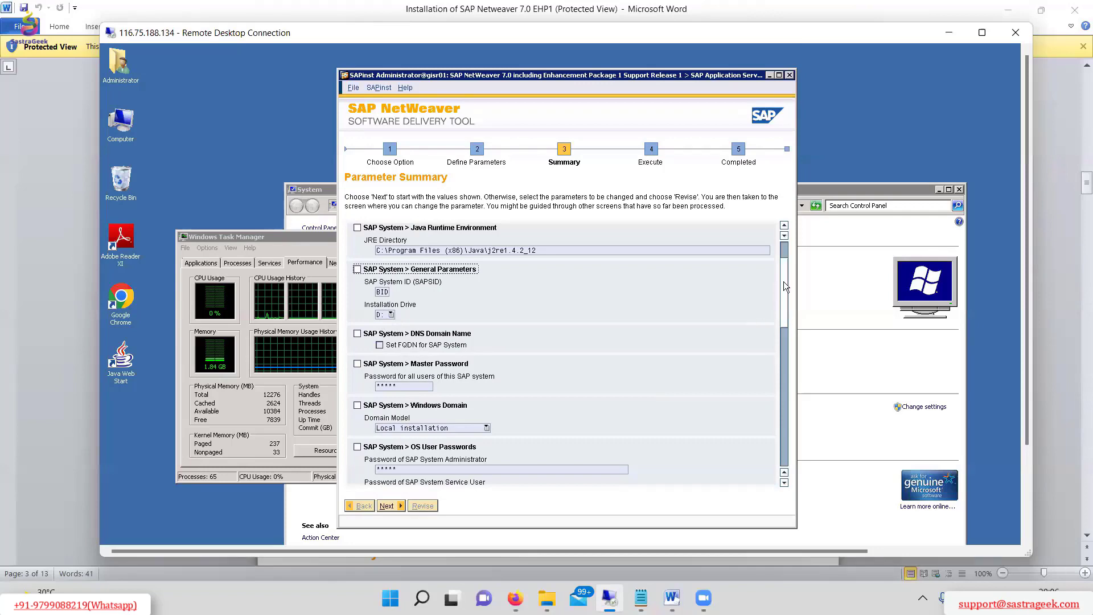
{"action": "left_click_drag", "start_coordinate": [784, 281], "coordinate": [790, 400]}
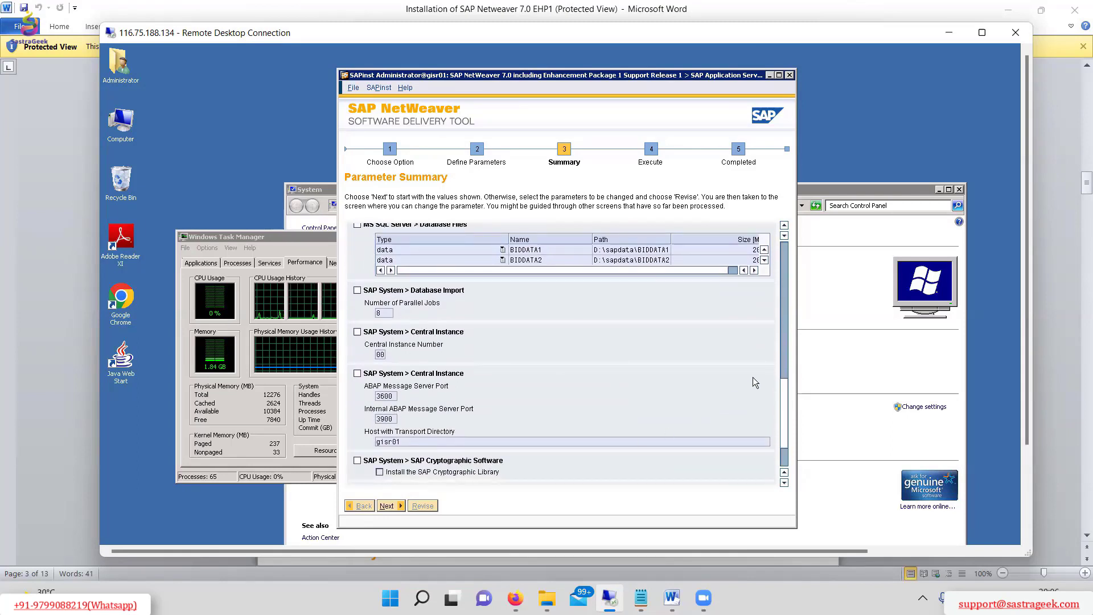
{"action": "left_click_drag", "start_coordinate": [785, 396], "coordinate": [789, 249]}
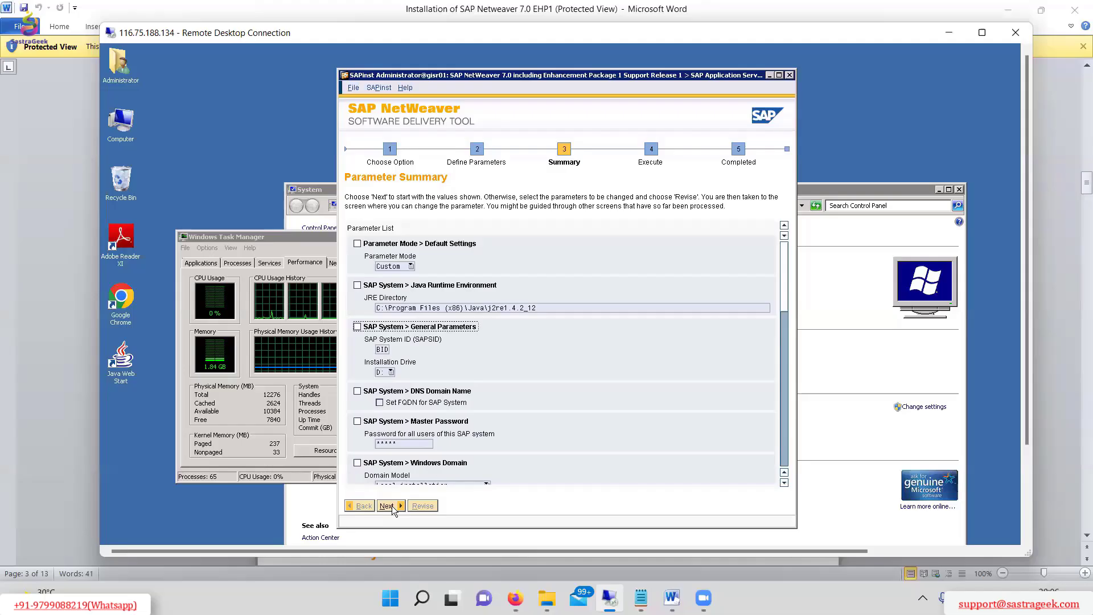
{"action": "left_click", "coordinate": [393, 507]}
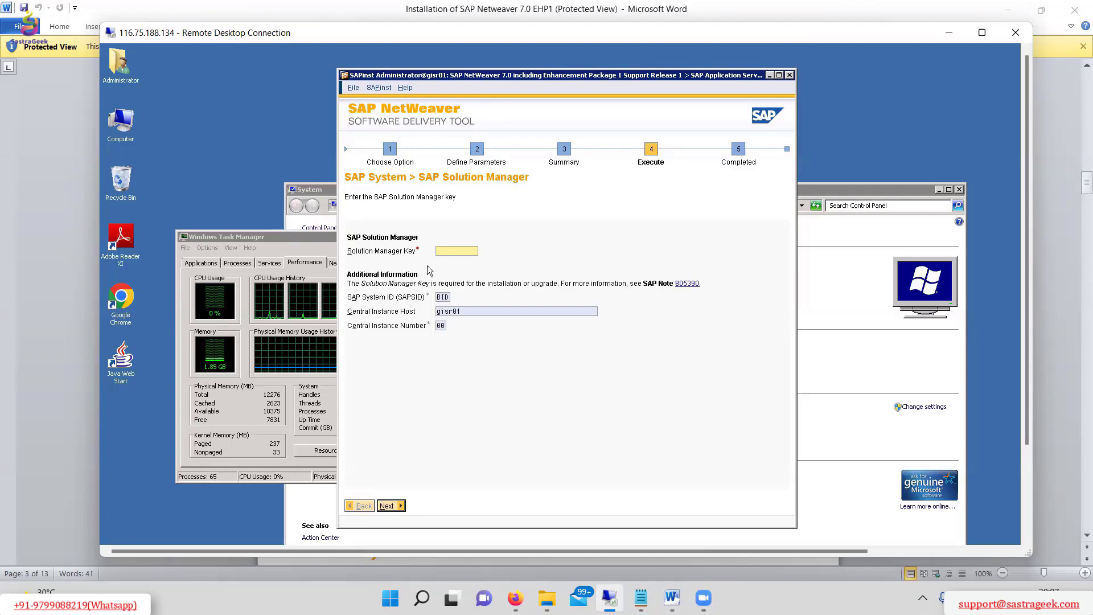
Switch to the DAY1 notes in Notepad and add the line "SAP NW 7.0 --- Solution manager key" below "2000 - users"
{"action": "mouse_move", "coordinate": [641, 598]}
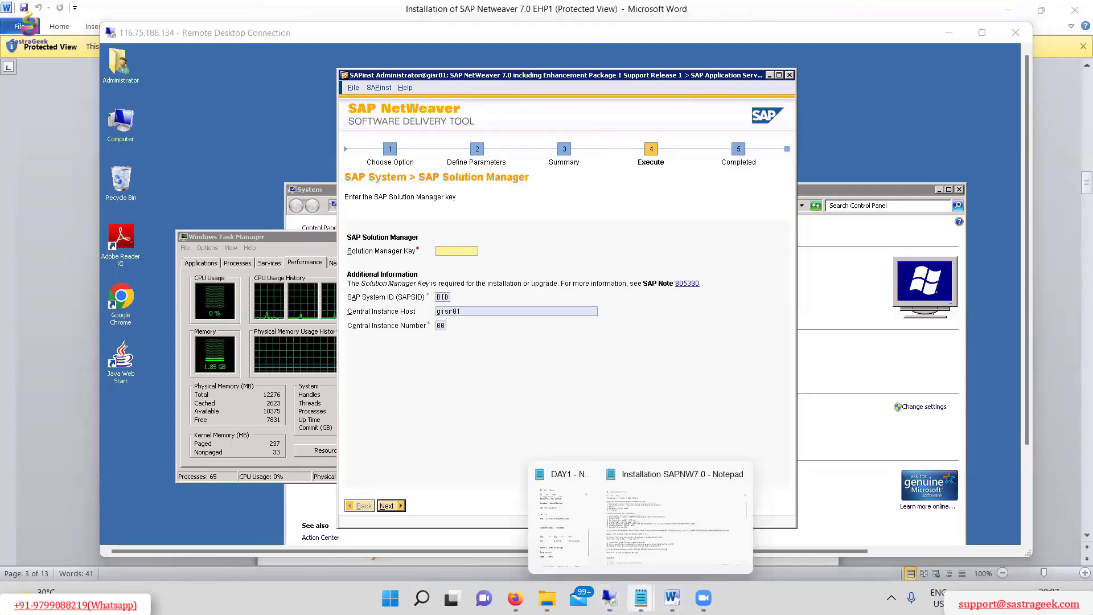
{"action": "left_click", "coordinate": [558, 523]}
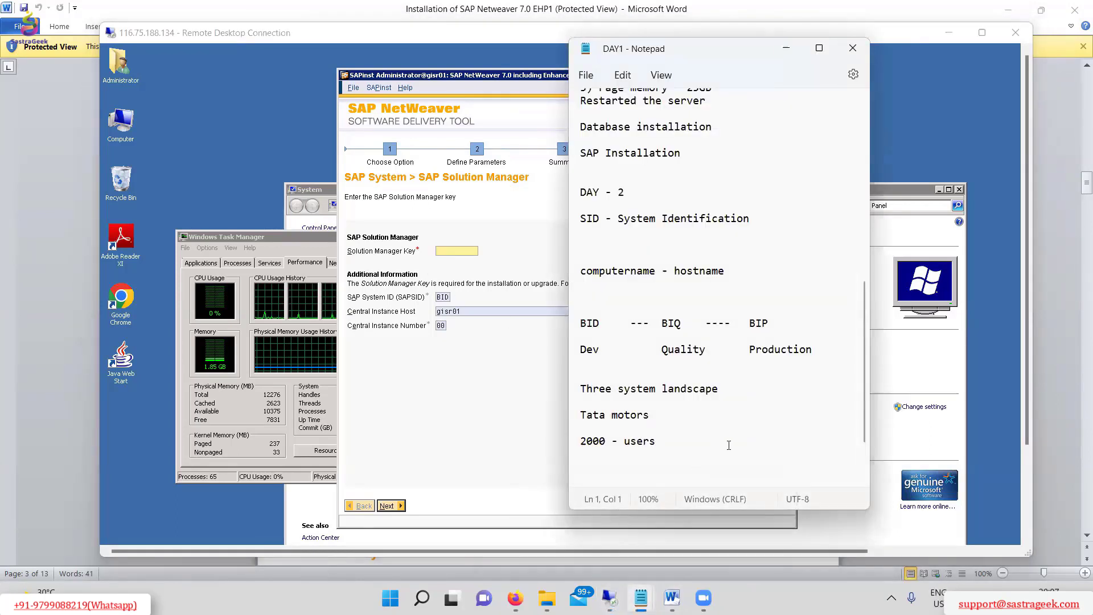
{"action": "scroll", "coordinate": [864, 445], "scroll_direction": "down", "scroll_amount": 1}
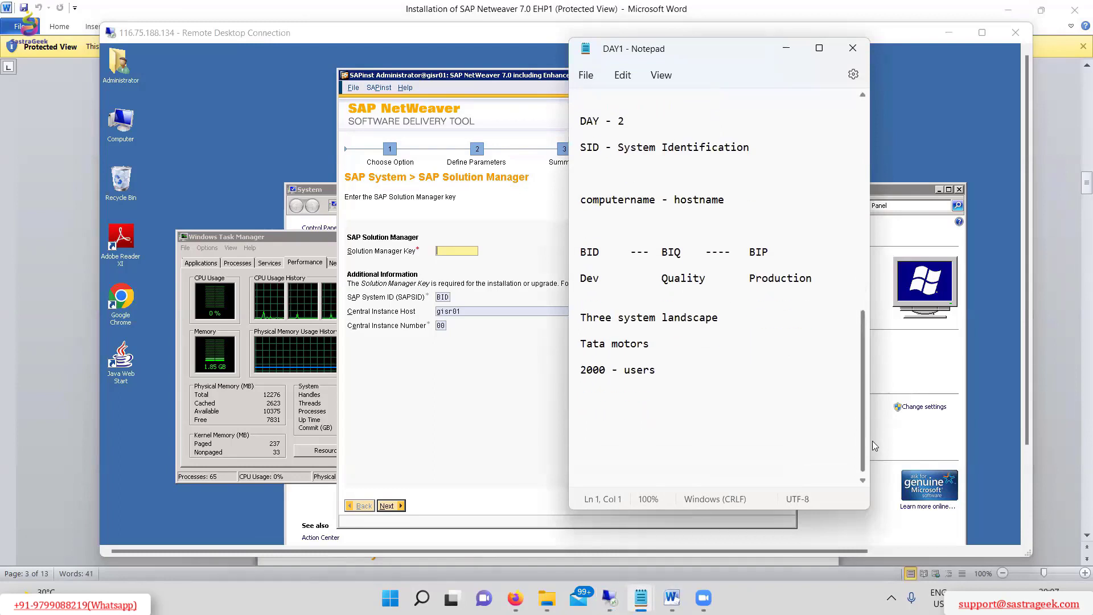
{"action": "left_click", "coordinate": [672, 363]}
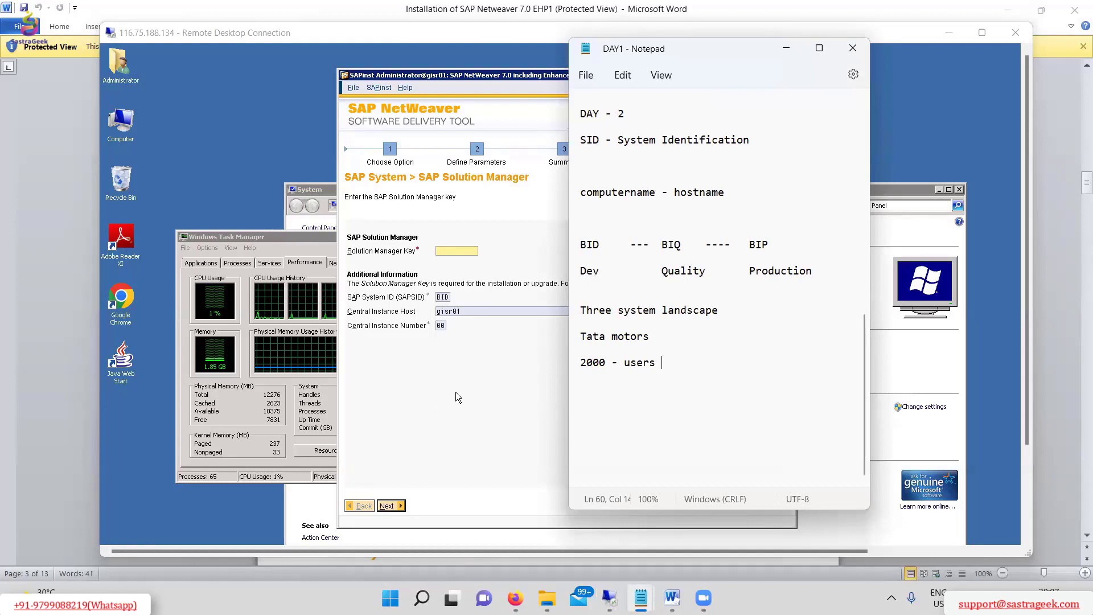
{"action": "key", "text": "Return"}
{"action": "key", "text": "Return"}
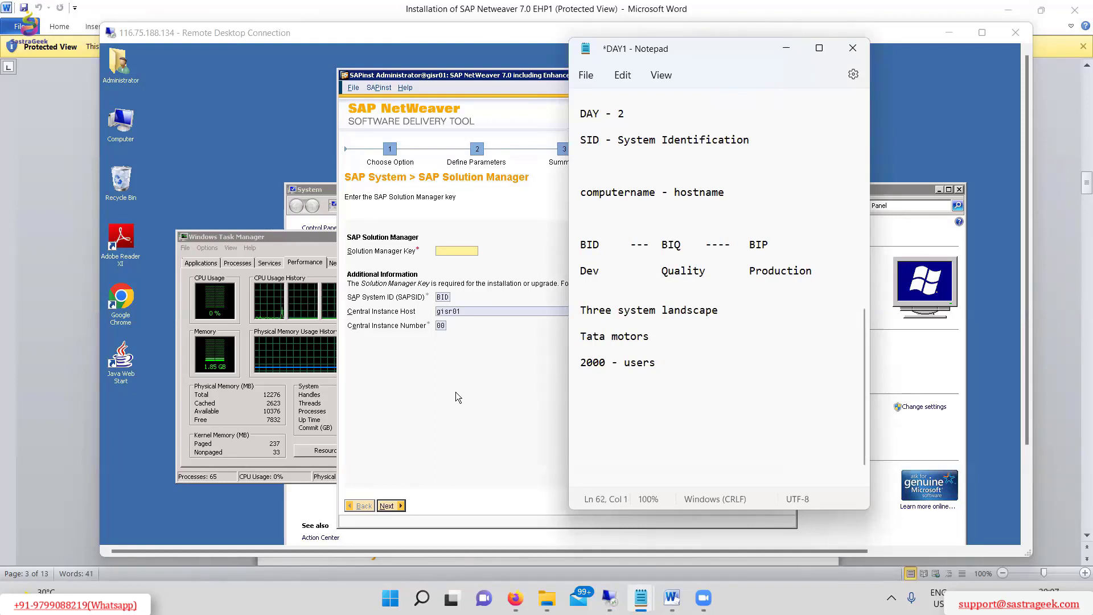
{"action": "type", "text": "SAPNW"}
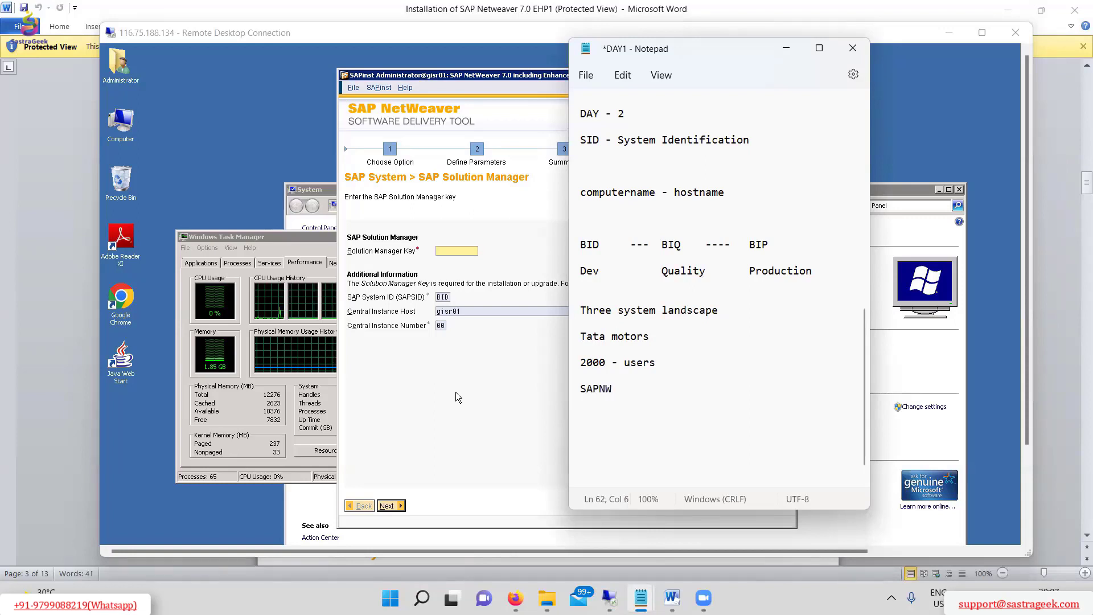
{"action": "key", "text": "BackSpace"}
{"action": "key", "text": "BackSpace"}
{"action": "type", "text": "NW"}
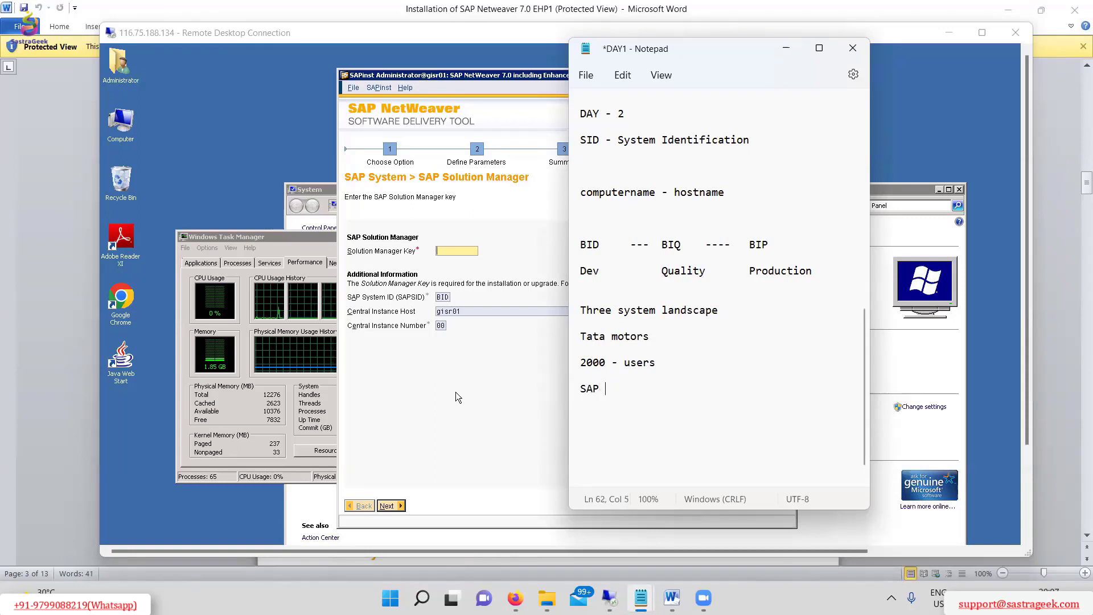
{"action": "type", "text": " 7"}
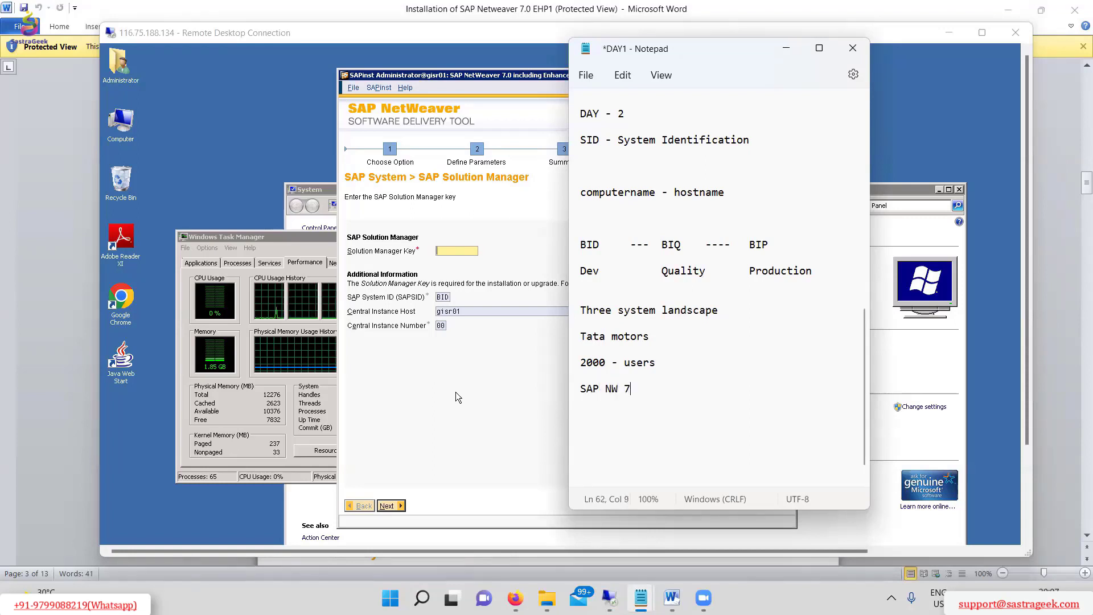
{"action": "type", "text": ".0 "}
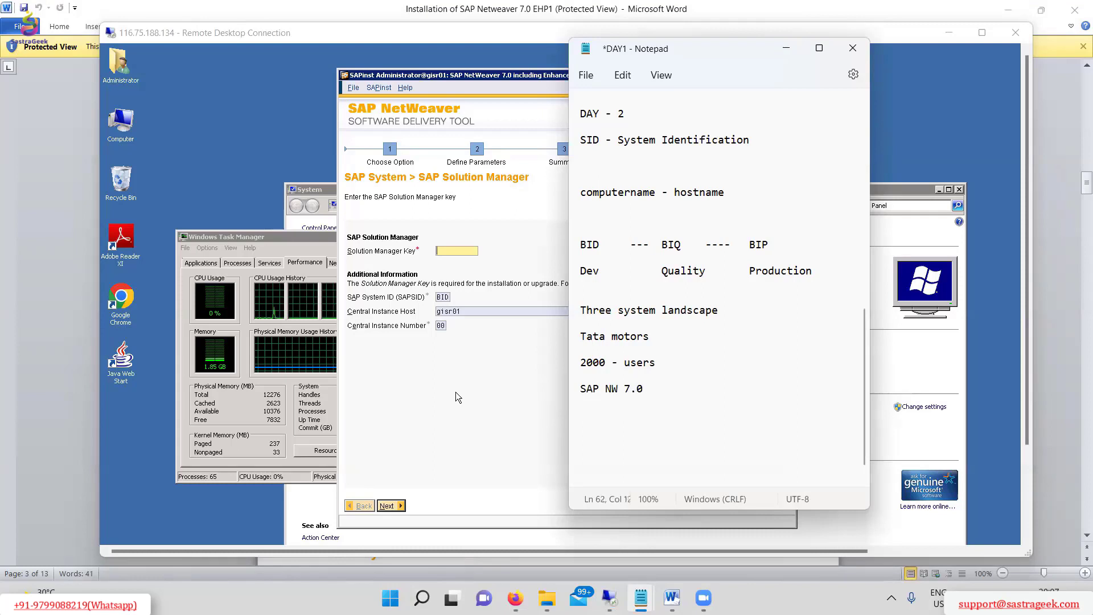
{"action": "type", "text": "--- "}
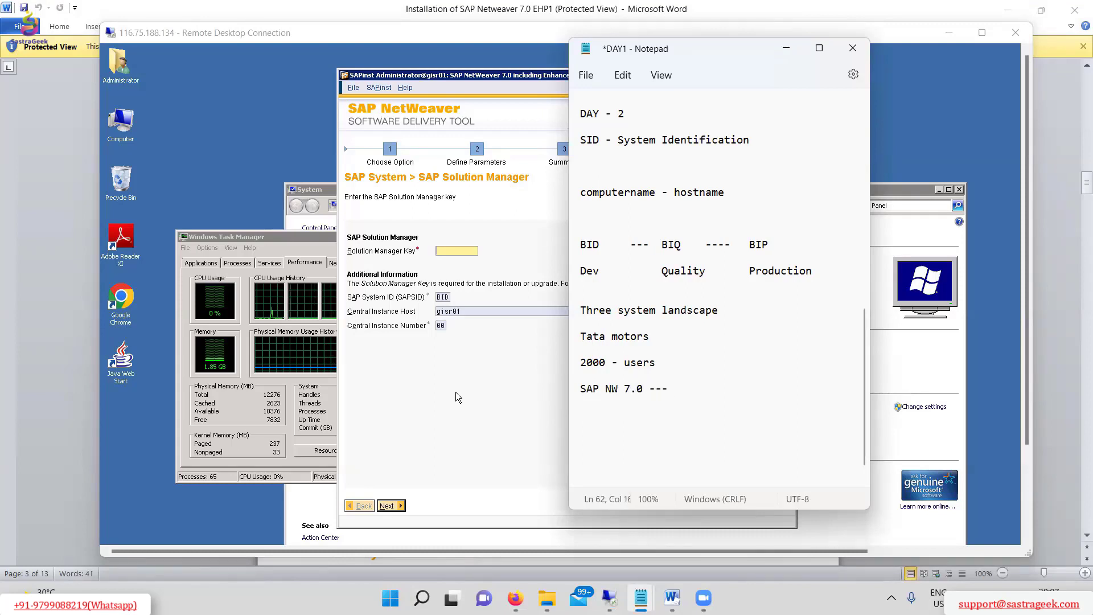
{"action": "type", "text": "Solutio"}
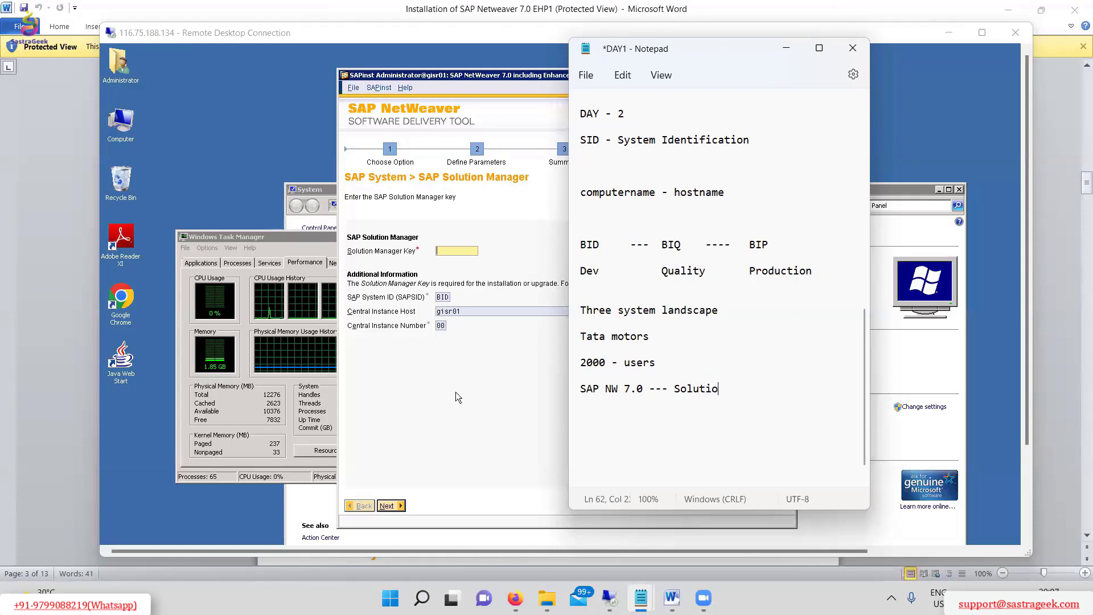
{"action": "type", "text": "n manager "}
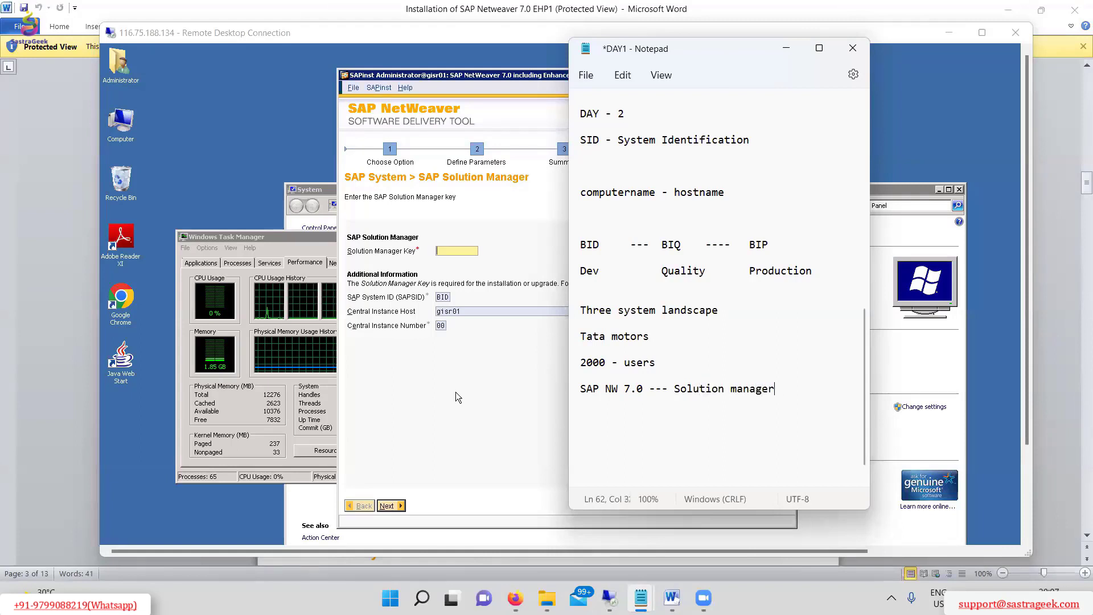
{"action": "type", "text": "key"}
{"action": "key", "text": "Return"}
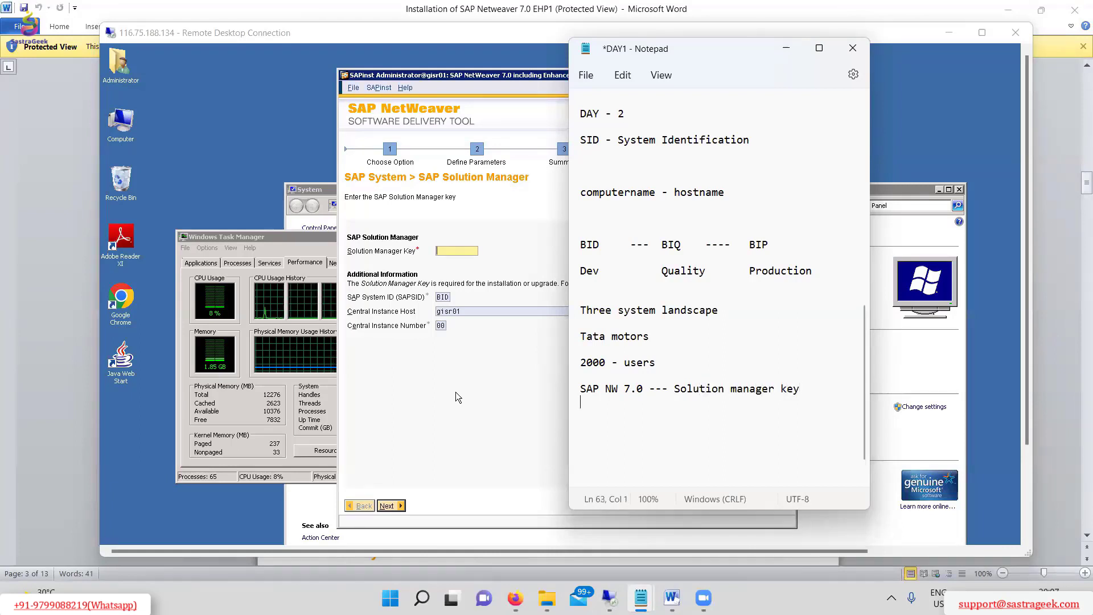
Add the line "SAP NW 7.5 --- Solman key not required" directly under the SAP NW 7.0 line
{"action": "type", "text": "sap"}
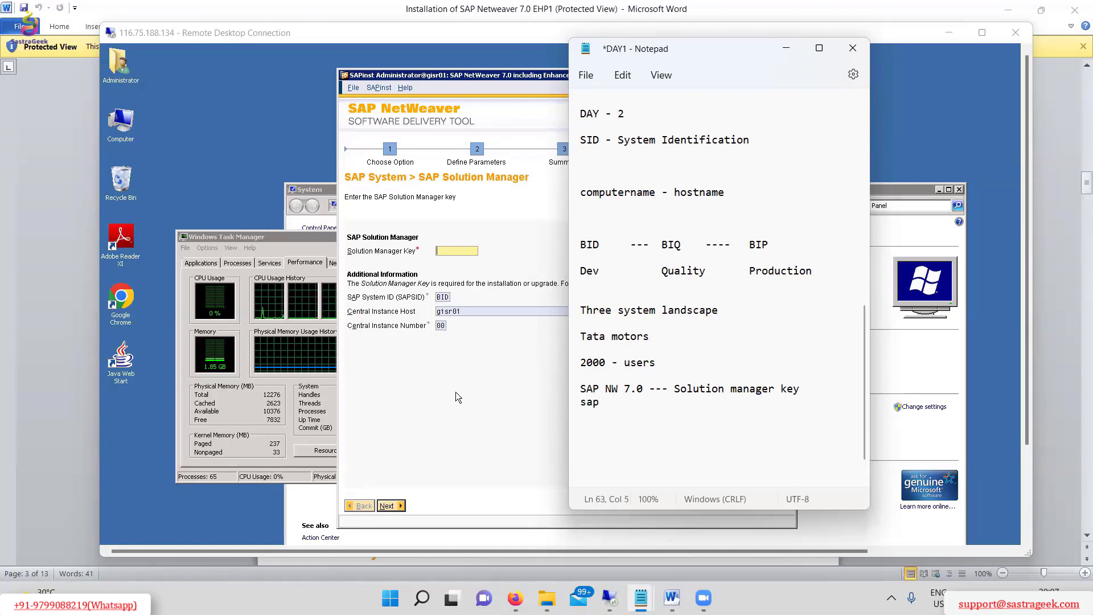
{"action": "key", "text": "BackSpace"}
{"action": "key", "text": "BackSpace"}
{"action": "key", "text": "BackSpace"}
{"action": "type", "text": "SAP "}
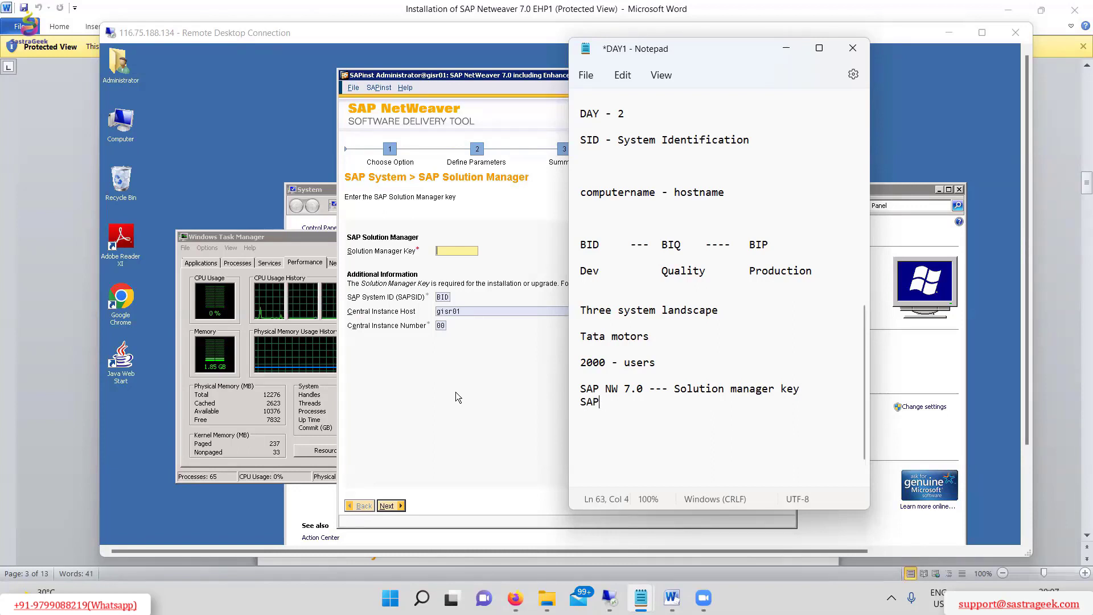
{"action": "type", "text": "NW 7"}
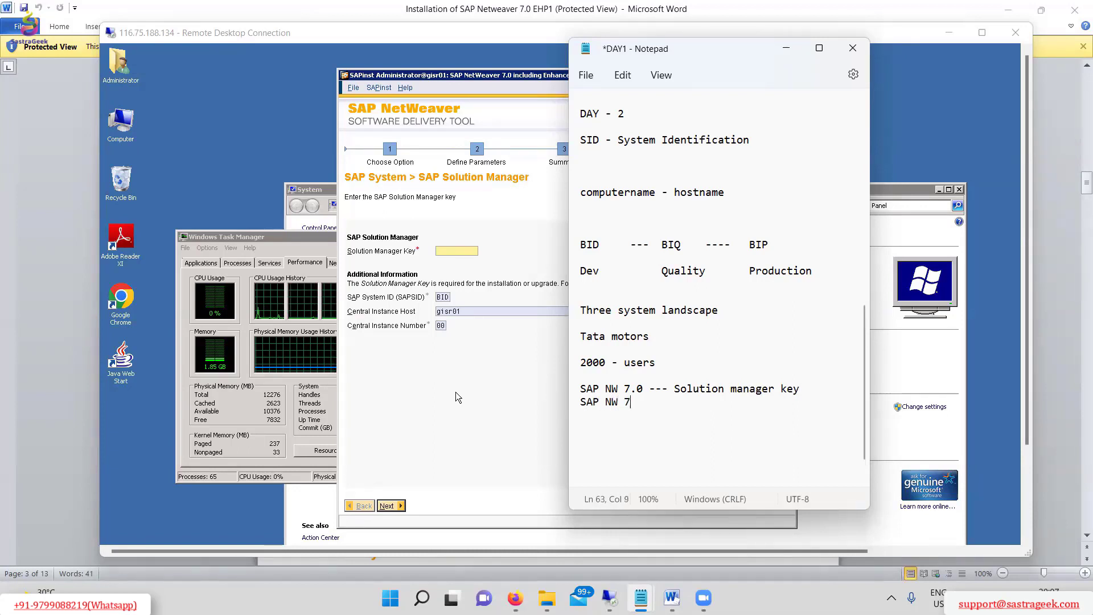
{"action": "type", "text": ".5 "}
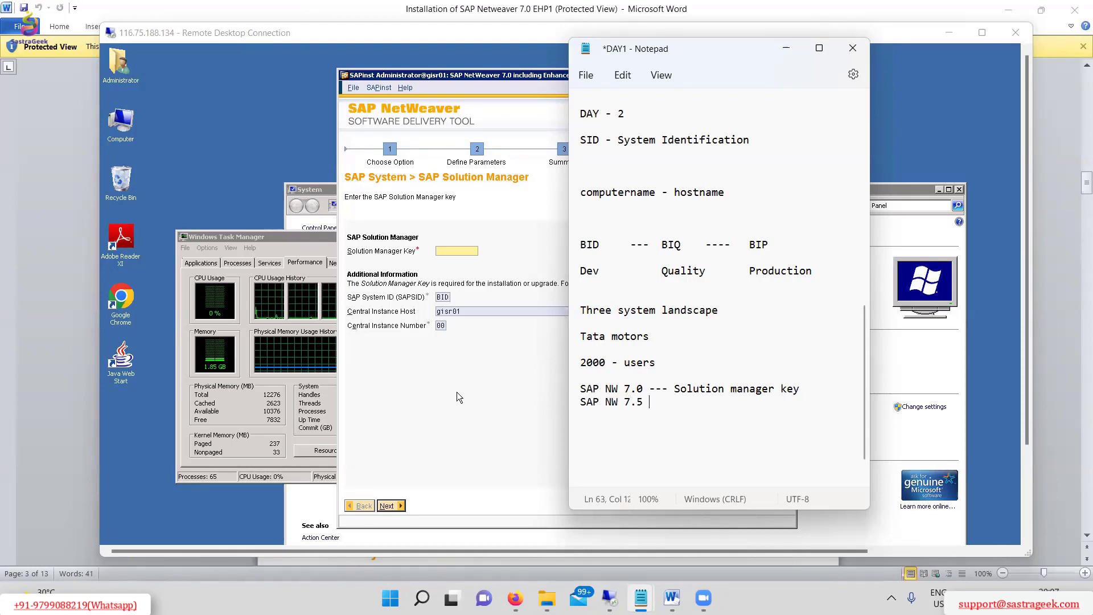
{"action": "type", "text": "--- "}
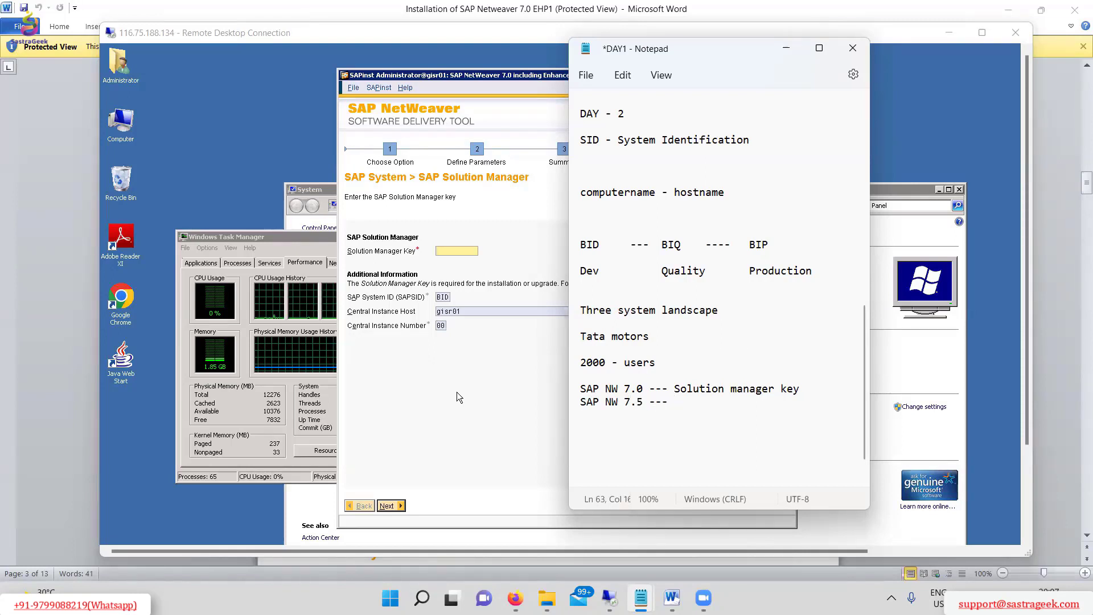
{"action": "type", "text": "Solman"}
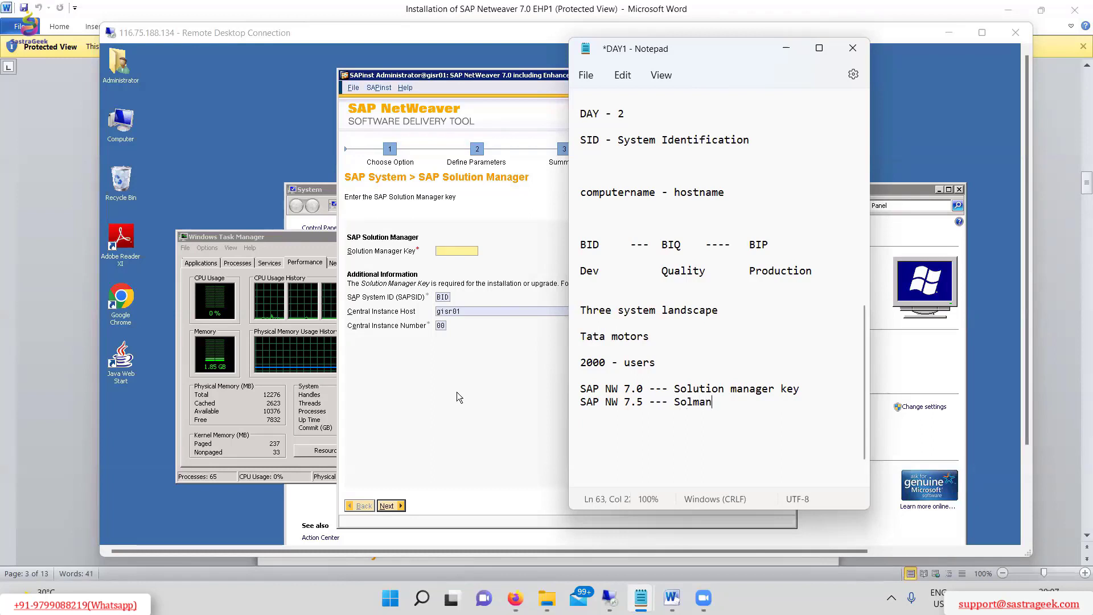
{"action": "type", "text": " key n"}
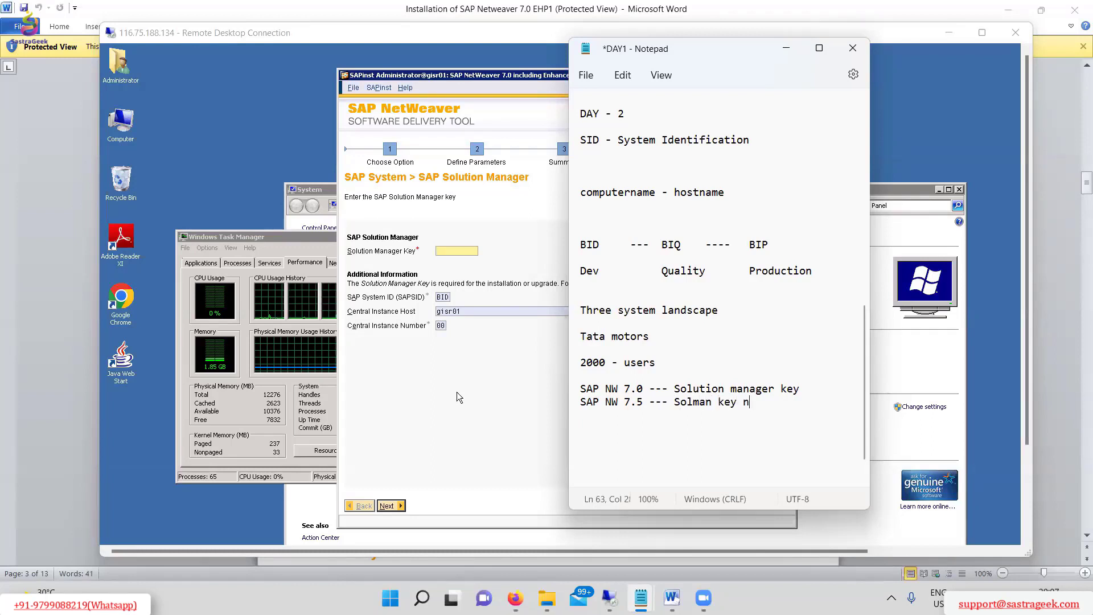
{"action": "type", "text": "ot required"}
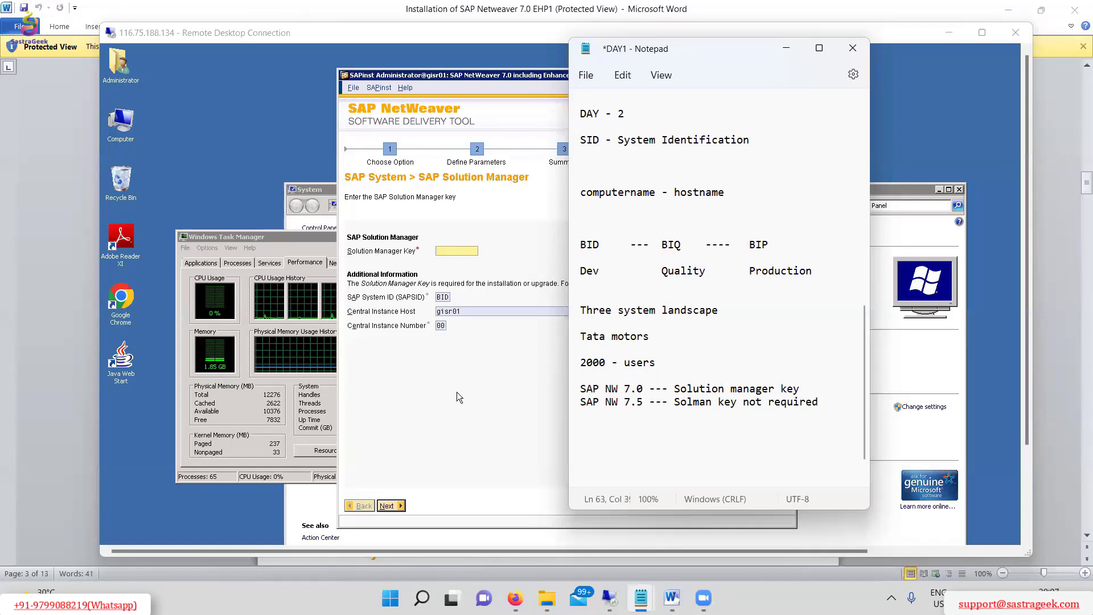
{"action": "type", "text": "/"}
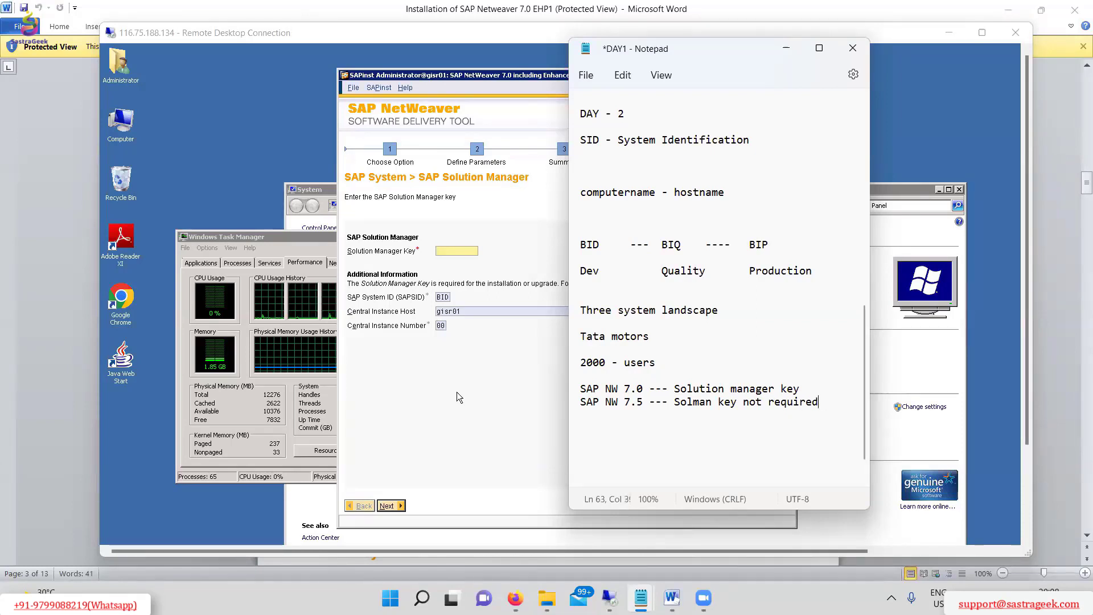
On the remote server, run the solman_keys script from D:\downloads\Mustinstall and accept the security warning
{"action": "left_click", "coordinate": [1027, 106]}
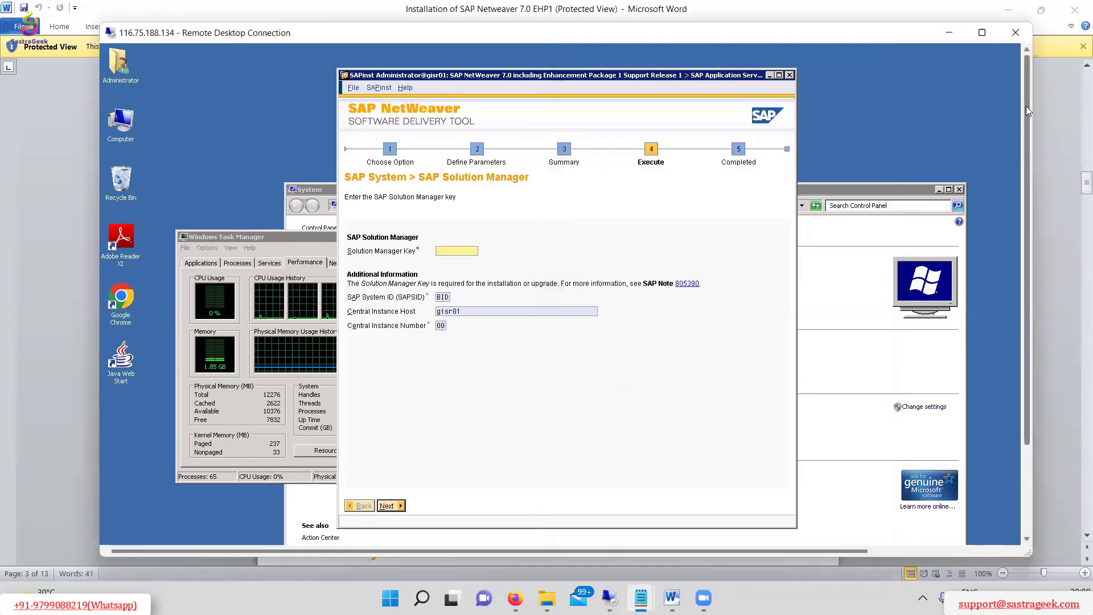
{"action": "double_click", "coordinate": [121, 122]}
{"action": "double_click", "coordinate": [525, 166]}
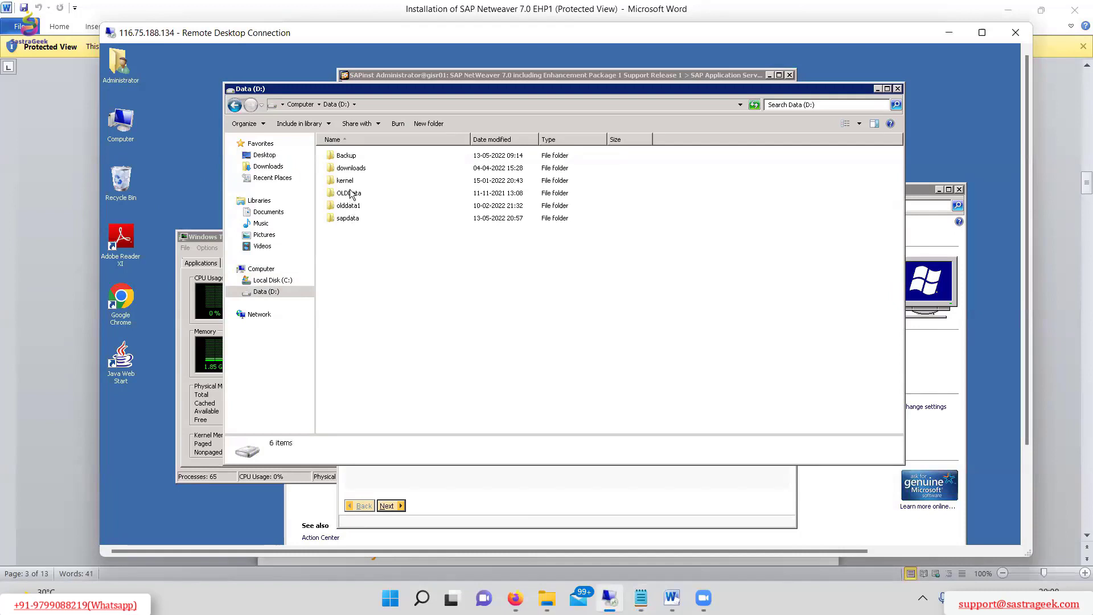
{"action": "double_click", "coordinate": [351, 168]}
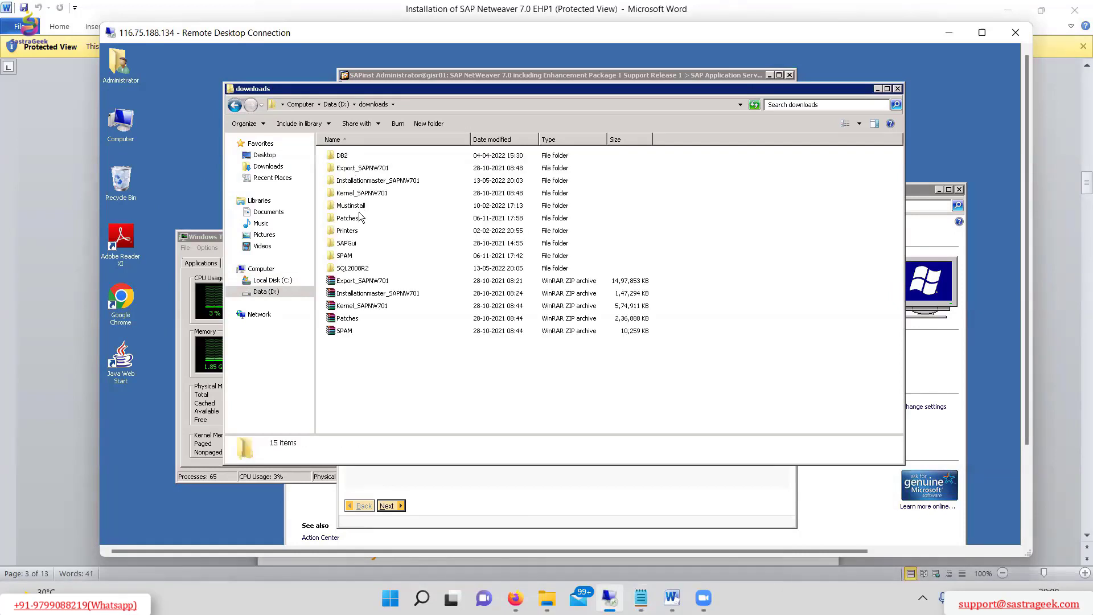
{"action": "double_click", "coordinate": [360, 208]}
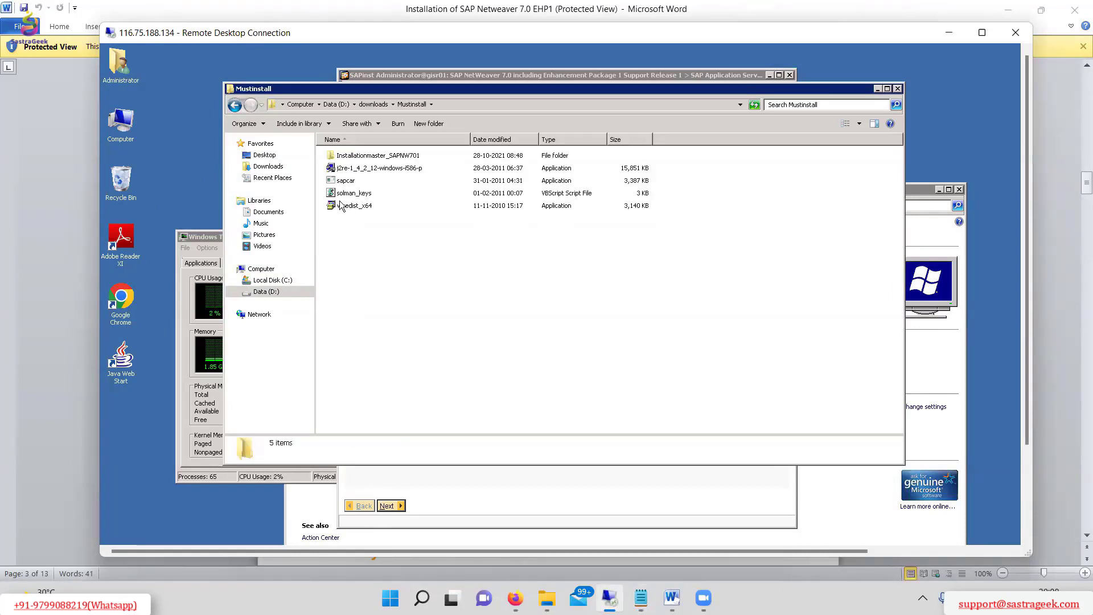
{"action": "left_click", "coordinate": [349, 194]}
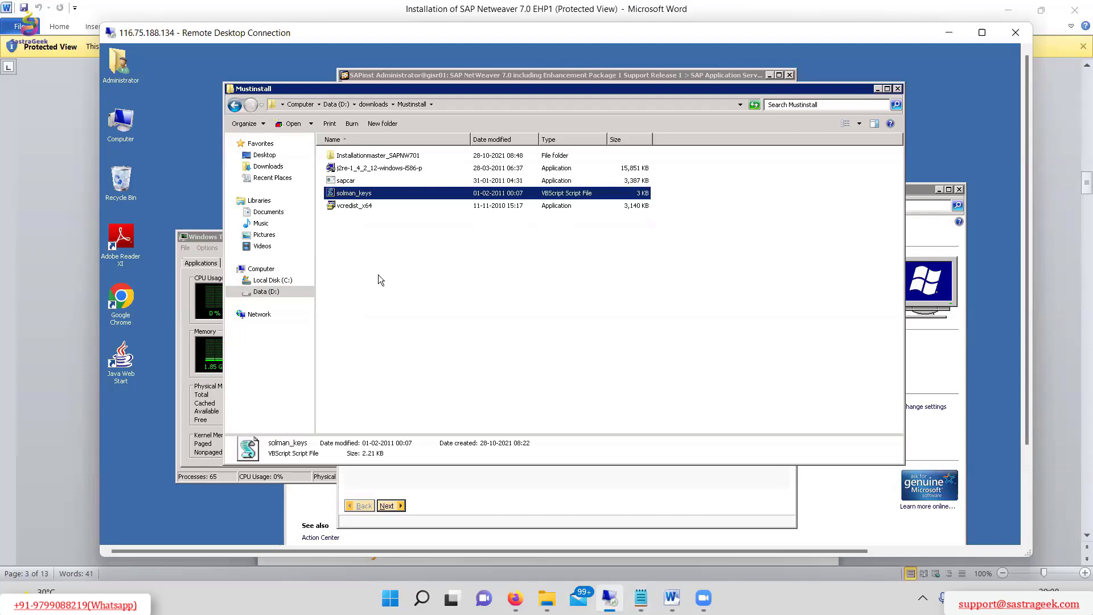
{"action": "double_click", "coordinate": [354, 194]}
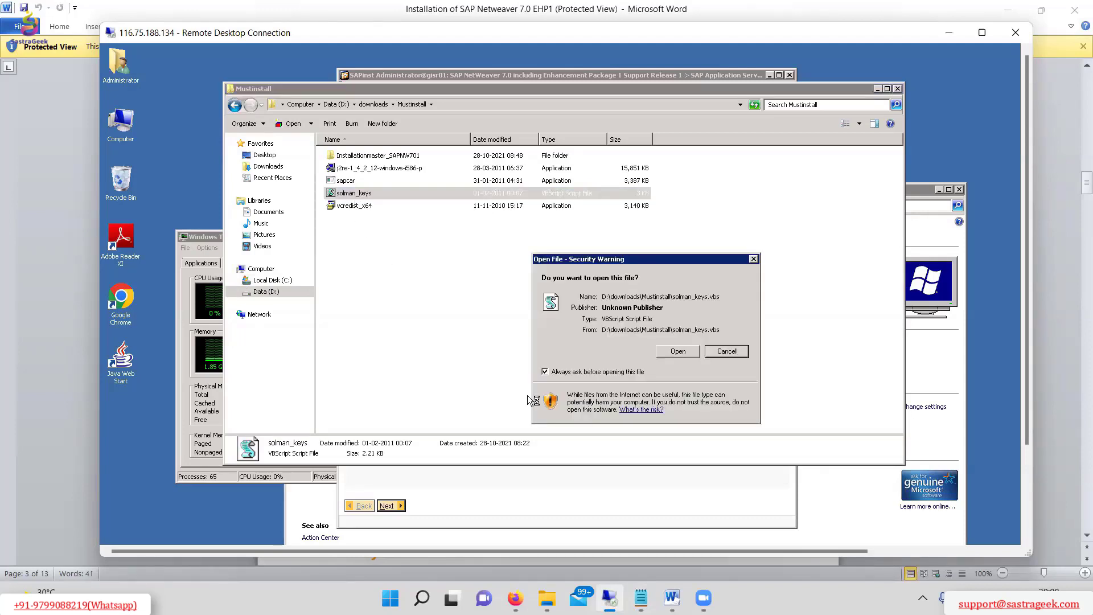
{"action": "left_click", "coordinate": [672, 354]}
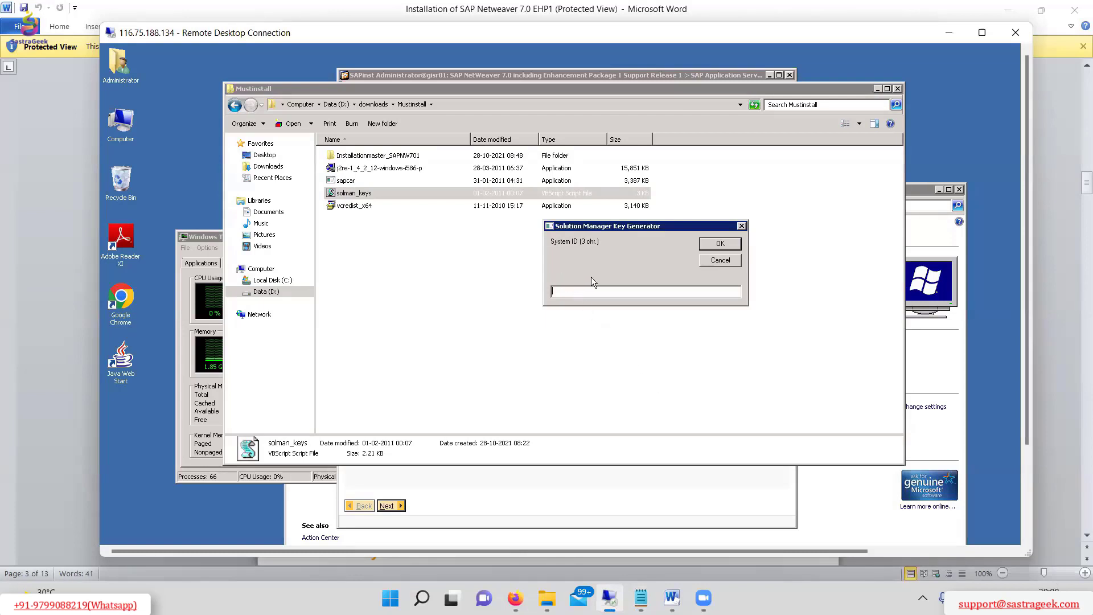
Bring the Solution Manager Key Generator over SAPinst and generate a key for system ID BID, system number 00 and host gisr01
{"action": "left_click", "coordinate": [556, 507]}
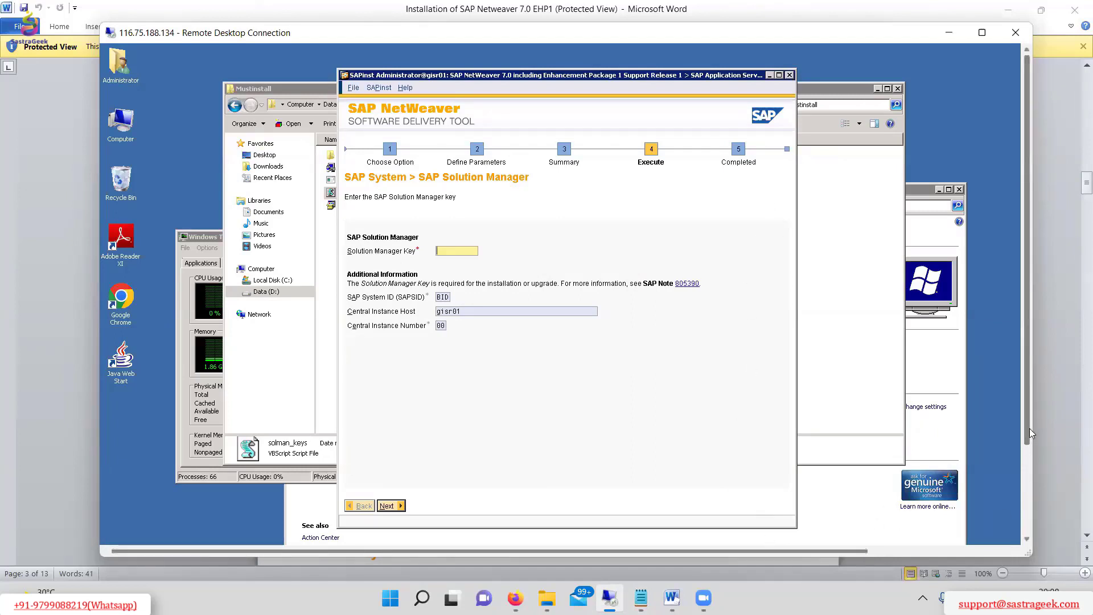
{"action": "left_click_drag", "start_coordinate": [1030, 428], "coordinate": [1042, 503]}
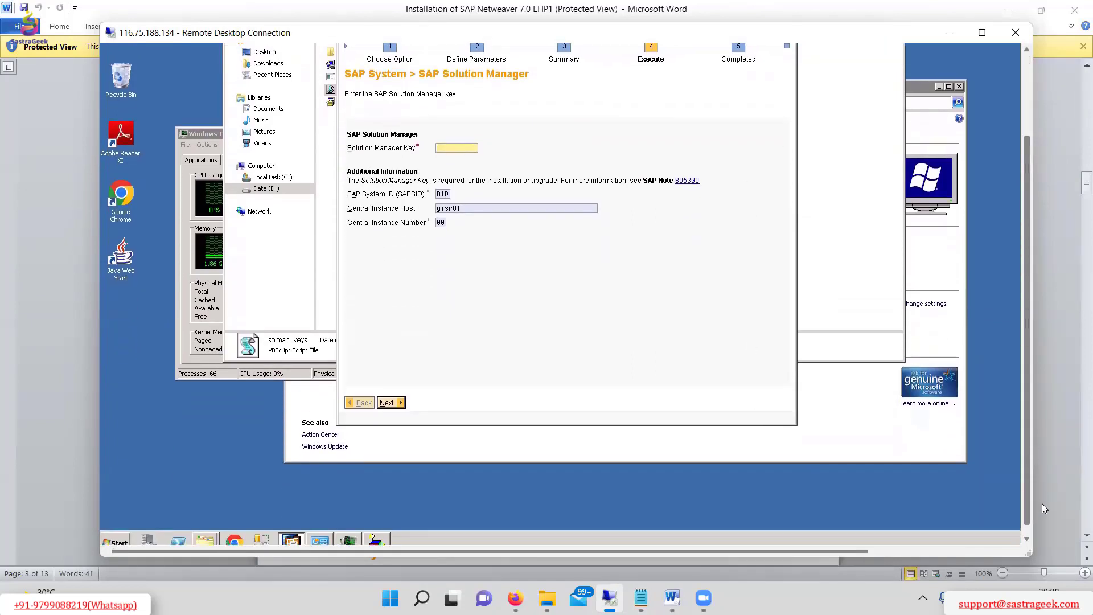
{"action": "left_click", "coordinate": [373, 538]}
{"action": "left_click_drag", "start_coordinate": [1027, 170], "coordinate": [1020, 110]}
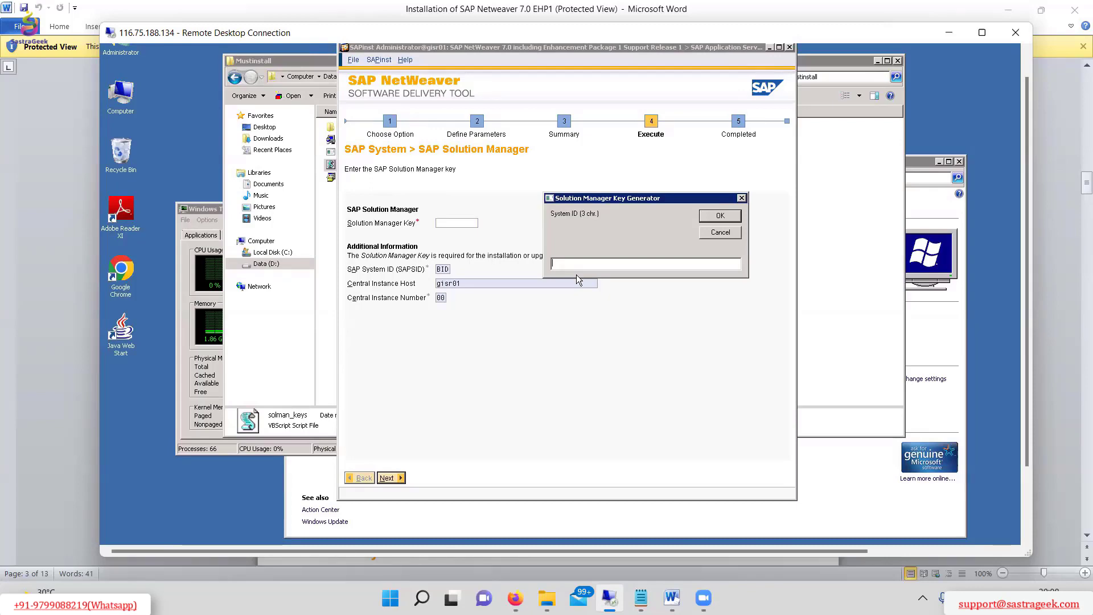
{"action": "type", "text": "BID"}
{"action": "key", "text": "Return"}
{"action": "type", "text": "00"}
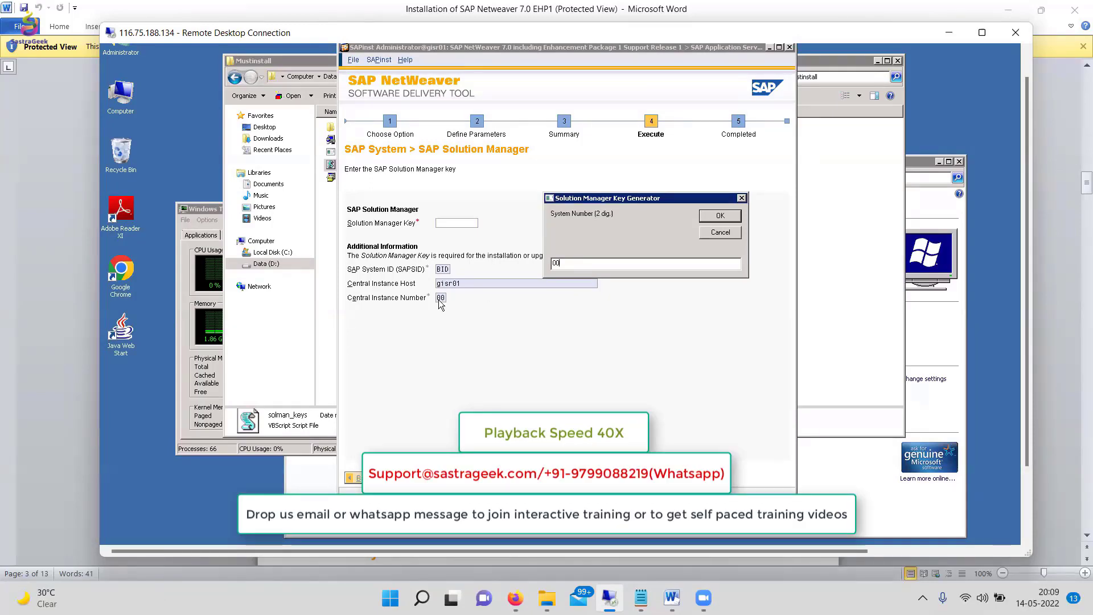
{"action": "key", "text": "Return"}
{"action": "type", "text": "gisr01"}
{"action": "key", "text": "Return"}
Copy the generated key into the Solution Manager Key field and continue the installation
{"action": "key", "text": "ctrl+c"}
{"action": "key", "text": "ctrl+v"}
{"action": "left_click", "coordinate": [392, 478]}
{"action": "mouse_move", "coordinate": [1027, 303]}
{"action": "left_mouse_down"}
{"action": "mouse_move", "coordinate": [1028, 324]}
{"action": "mouse_move", "coordinate": [1027, 303]}
{"action": "left_mouse_up"}
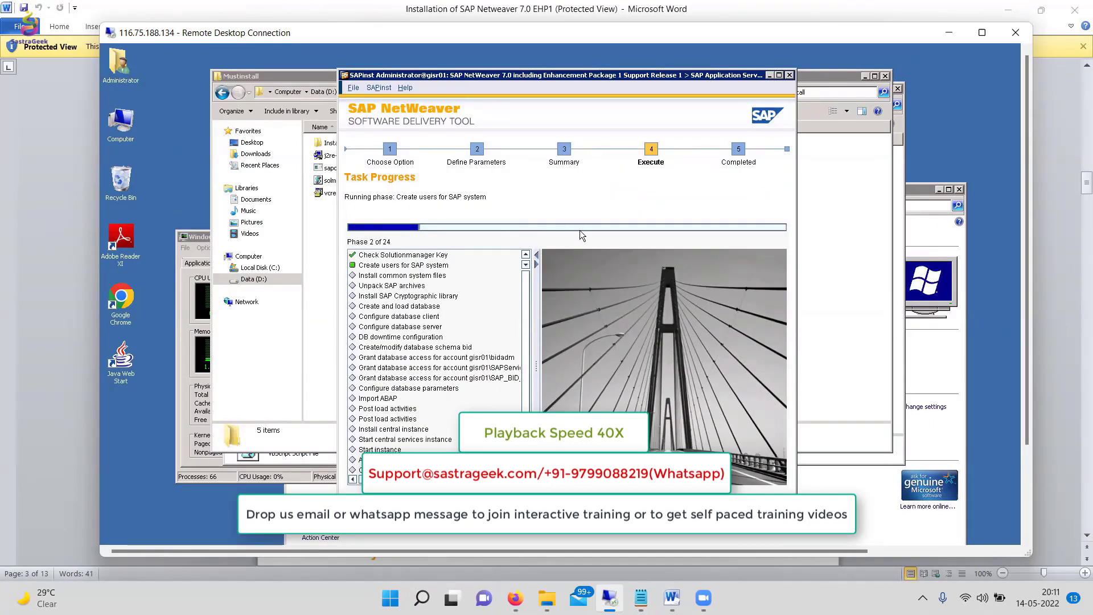
Close the System window and open Server Manager on Local Users and Groups > Users to examine the SAP user accounts
{"action": "left_click", "coordinate": [959, 190]}
{"action": "right_click", "coordinate": [120, 122]}
{"action": "left_click", "coordinate": [143, 141]}
{"action": "left_click", "coordinate": [110, 127]}
{"action": "left_click", "coordinate": [120, 173]}
{"action": "left_click", "coordinate": [157, 182]}
{"action": "left_click", "coordinate": [239, 203]}
{"action": "left_click_drag", "start_coordinate": [399, 50], "coordinate": [454, 126]}
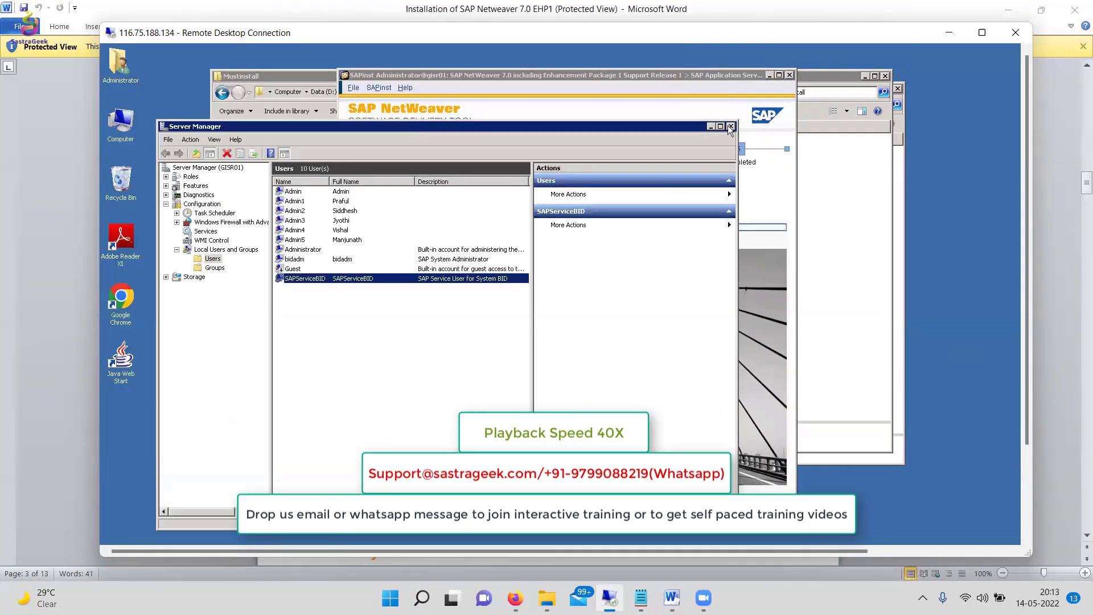
Close Server Manager and open the Installation Log in SAPinst's Log Browser to check the running installation
{"action": "left_click", "coordinate": [731, 126]}
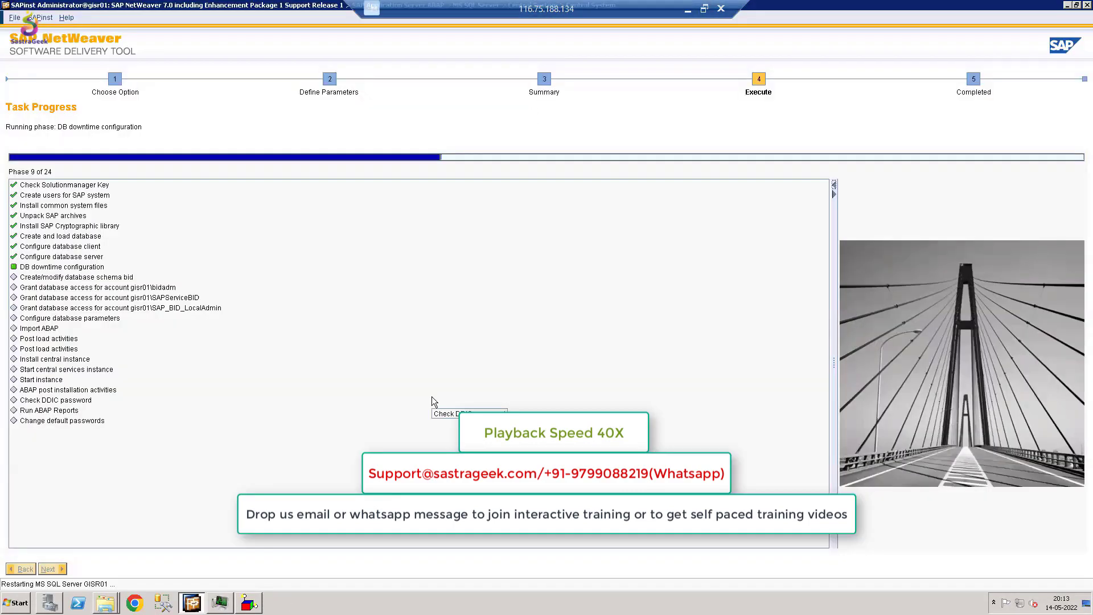
{"action": "left_click", "coordinate": [42, 18]}
{"action": "left_click", "coordinate": [86, 57]}
{"action": "left_click", "coordinate": [386, 195]}
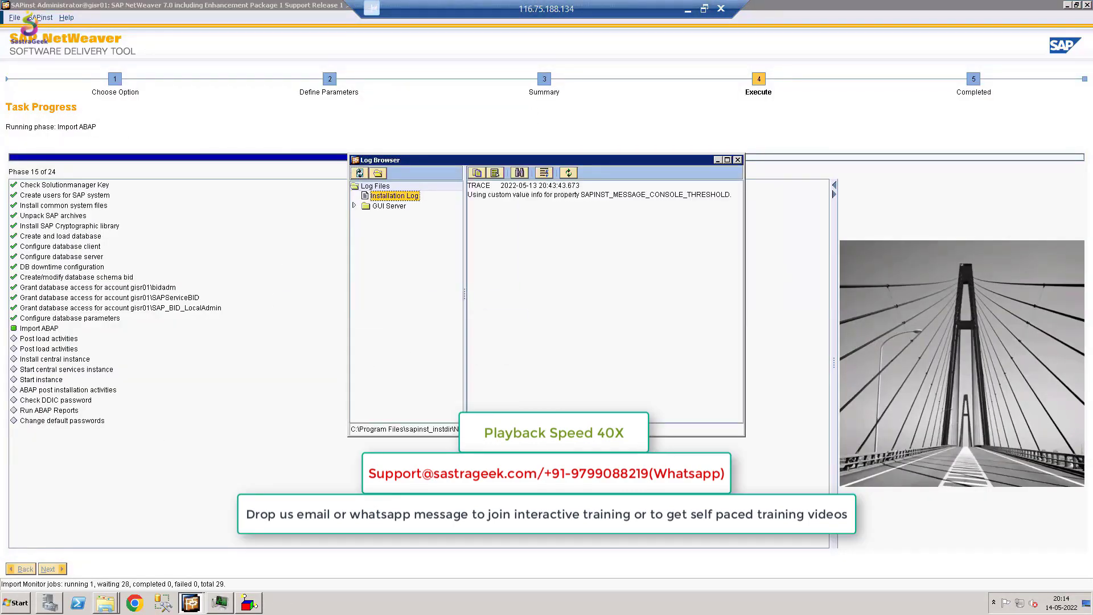
Open C:\Program Files\sapinst_instdir\NW701\AS-ABAP\MSS\CENTRAL, order the files by date modified and select SAPAPPL1.TSK
{"action": "key", "text": "super+r"}
{"action": "key", "text": "ctrl+v"}
{"action": "key", "text": "Return"}
{"action": "left_click", "coordinate": [477, 121]}
{"action": "left_click", "coordinate": [342, 213]}
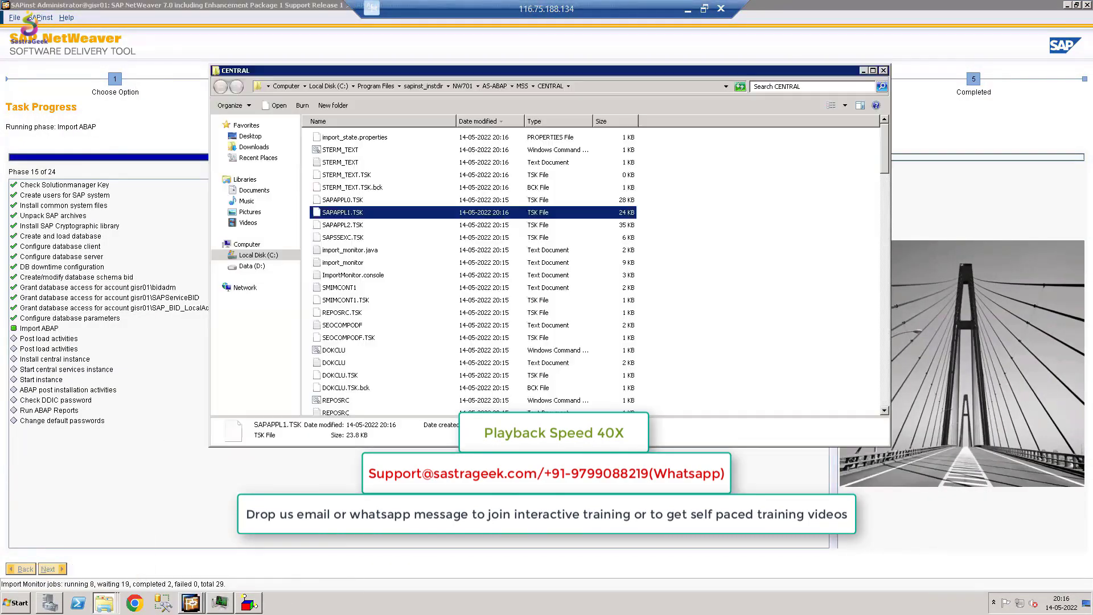
Search the CENTRAL folder for "sapinst", view the sapinst_dev log, then close it and minimize the search results
{"action": "left_click", "coordinate": [813, 87]}
{"action": "type", "text": "sapinst"}
{"action": "double_click", "coordinate": [354, 156]}
{"action": "left_click", "coordinate": [927, 118]}
{"action": "left_click", "coordinate": [863, 71]}
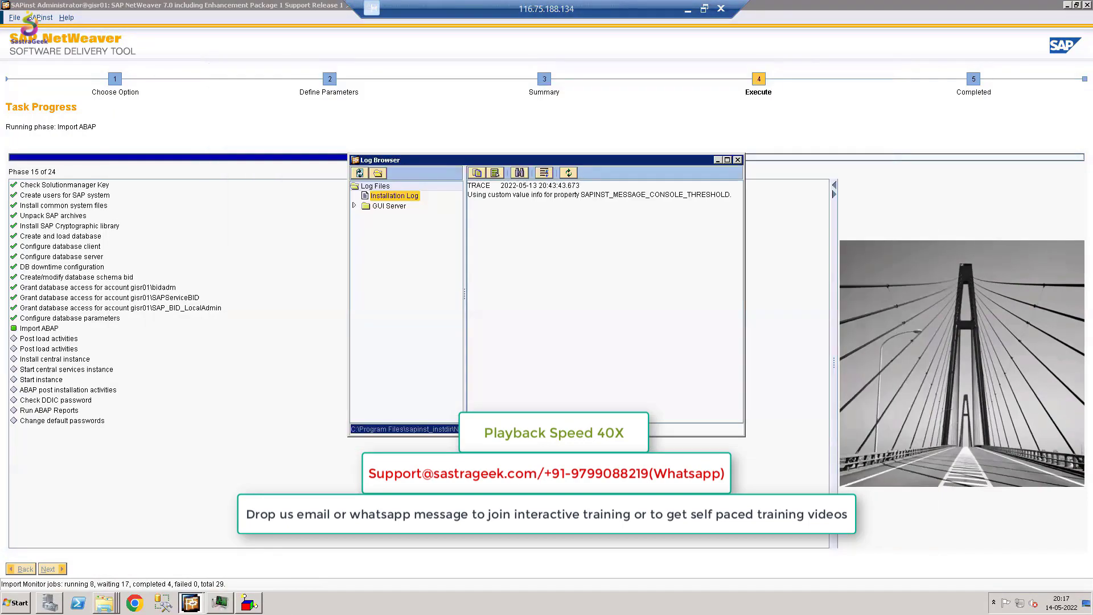
Close the Log Browser to return to the SAPinst task progress after a brief switch to the local desktop
{"action": "left_click", "coordinate": [688, 8]}
{"action": "left_click_drag", "start_coordinate": [12, 452], "coordinate": [463, 452]}
{"action": "left_click", "coordinate": [285, 486]}
{"action": "left_click", "coordinate": [673, 600]}
{"action": "left_click", "coordinate": [738, 160]}
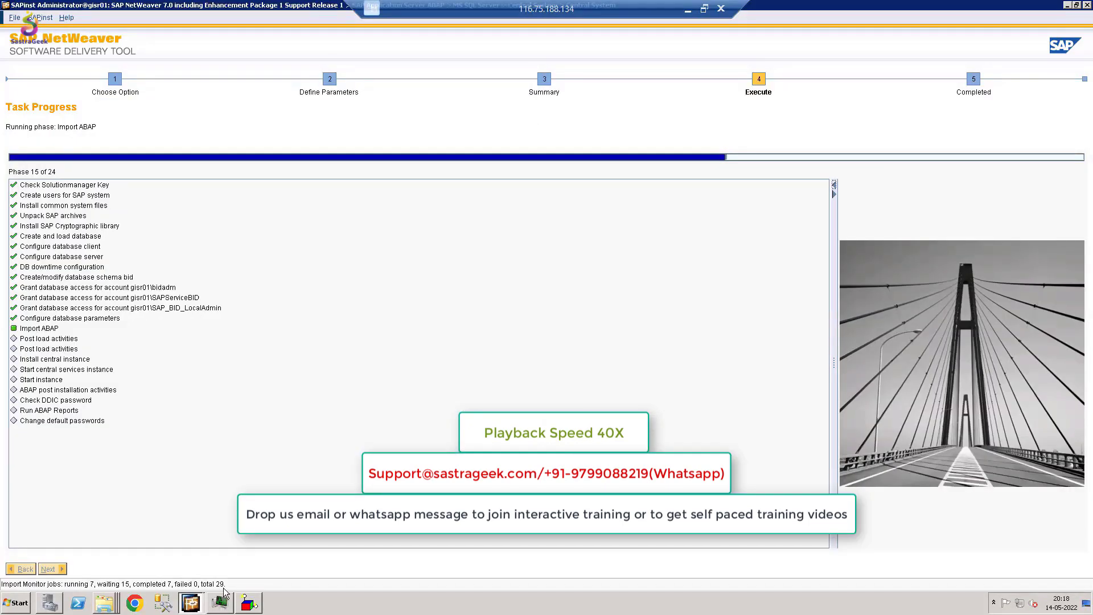
Reopen the sapinst_dev log from the search results and search it for "error", then put the log and search windows away
{"action": "left_click", "coordinate": [104, 602]}
{"action": "left_click", "coordinate": [119, 572]}
{"action": "double_click", "coordinate": [354, 156]}
{"action": "key", "text": "ctrl+f"}
{"action": "type", "text": "error"}
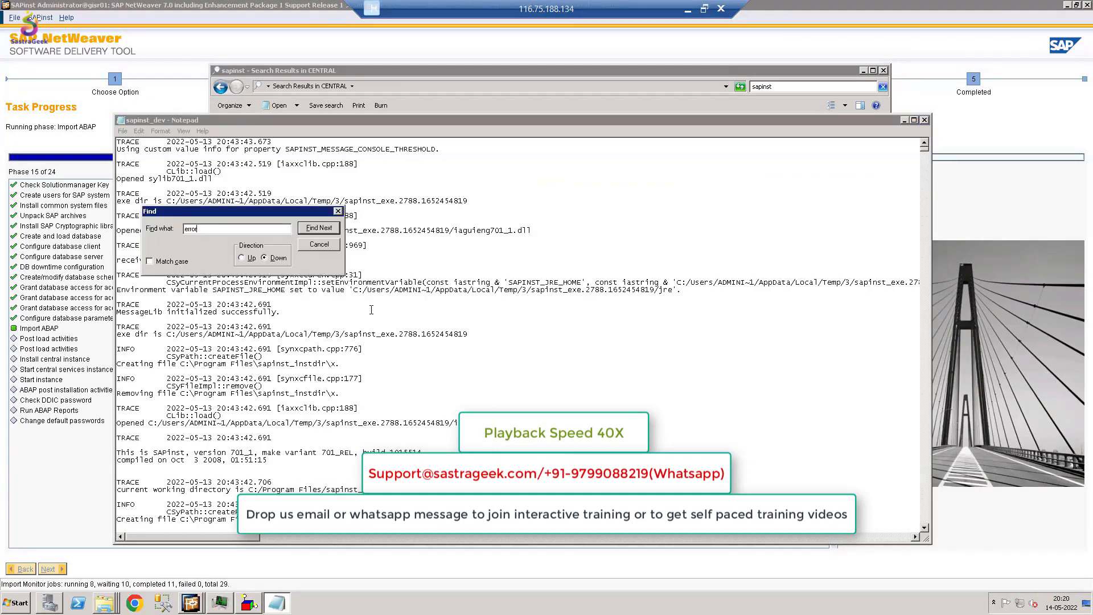
{"action": "left_click", "coordinate": [688, 8]}
{"action": "left_click", "coordinate": [516, 598]}
{"action": "left_click", "coordinate": [610, 597]}
{"action": "left_click", "coordinate": [928, 119]}
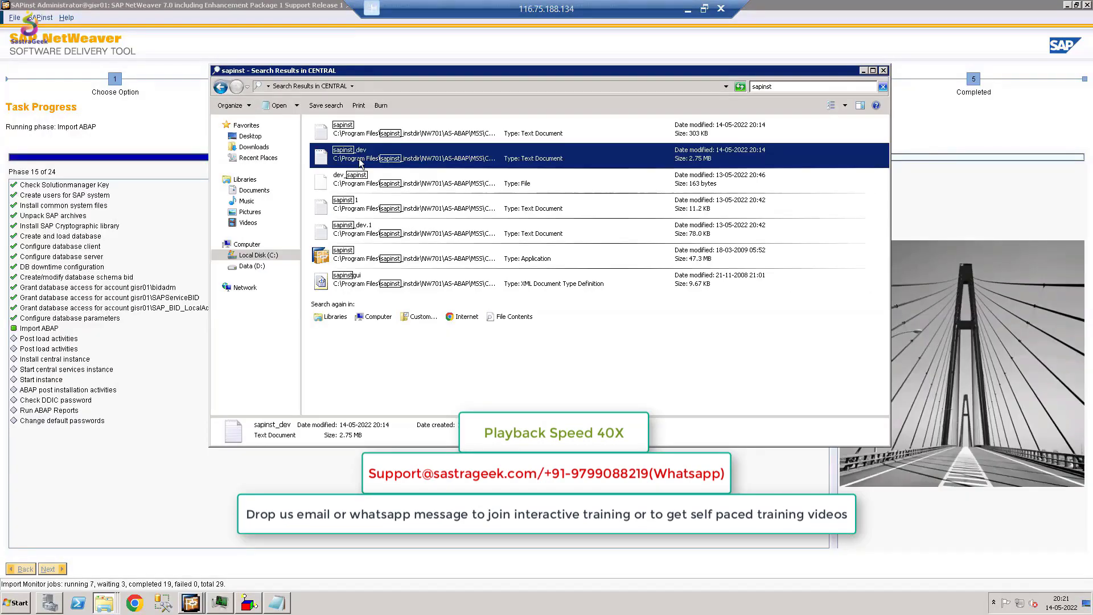
{"action": "left_click", "coordinate": [864, 71]}
Leave the remote session and open a new tab in Firefox on the local computer
{"action": "left_click", "coordinate": [688, 9]}
{"action": "left_click", "coordinate": [642, 598]}
{"action": "left_click", "coordinate": [610, 598]}
{"action": "left_click", "coordinate": [688, 9]}
{"action": "left_click", "coordinate": [515, 598]}
{"action": "key", "text": "ctrl+t"}
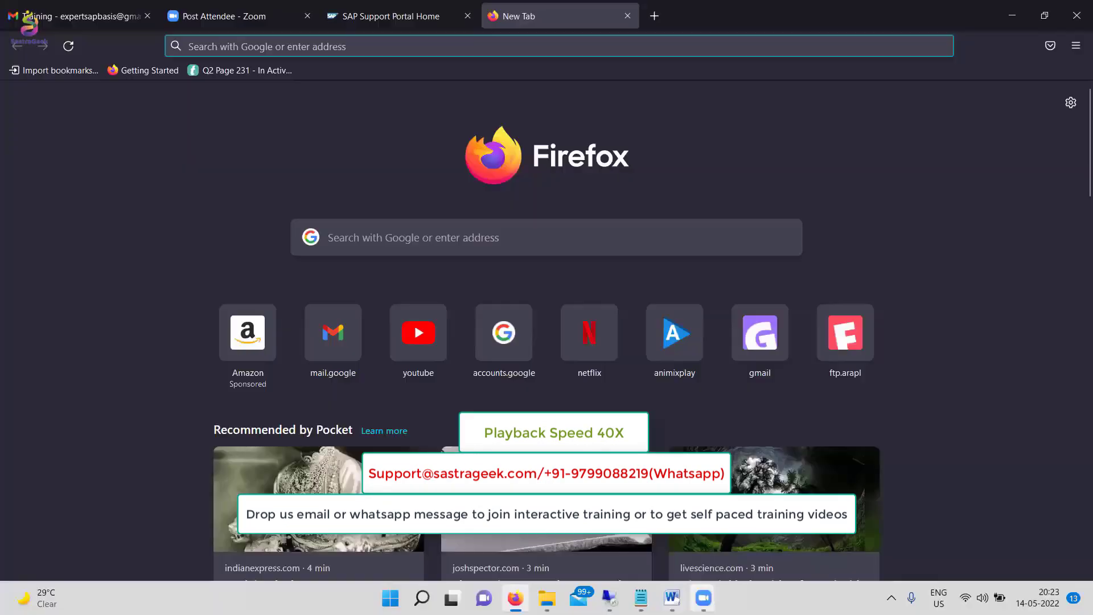
{"action": "left_click", "coordinate": [641, 598]}
{"action": "left_click_drag", "start_coordinate": [29, 214], "coordinate": [142, 213]}
{"action": "left_click", "coordinate": [293, 258]}
{"action": "left_click", "coordinate": [1010, 12]}
{"action": "left_click", "coordinate": [610, 598]}
{"action": "left_click", "coordinate": [688, 8]}
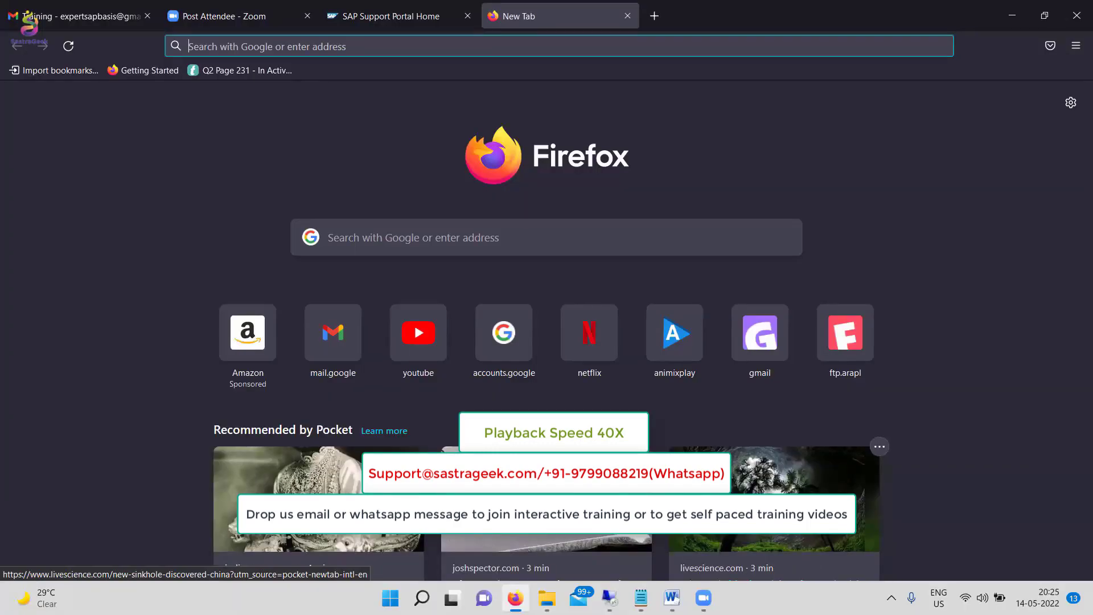
{"action": "left_click", "coordinate": [610, 598]}
{"action": "left_click", "coordinate": [688, 8]}
{"action": "left_click", "coordinate": [610, 598]}
{"action": "left_click", "coordinate": [688, 9]}
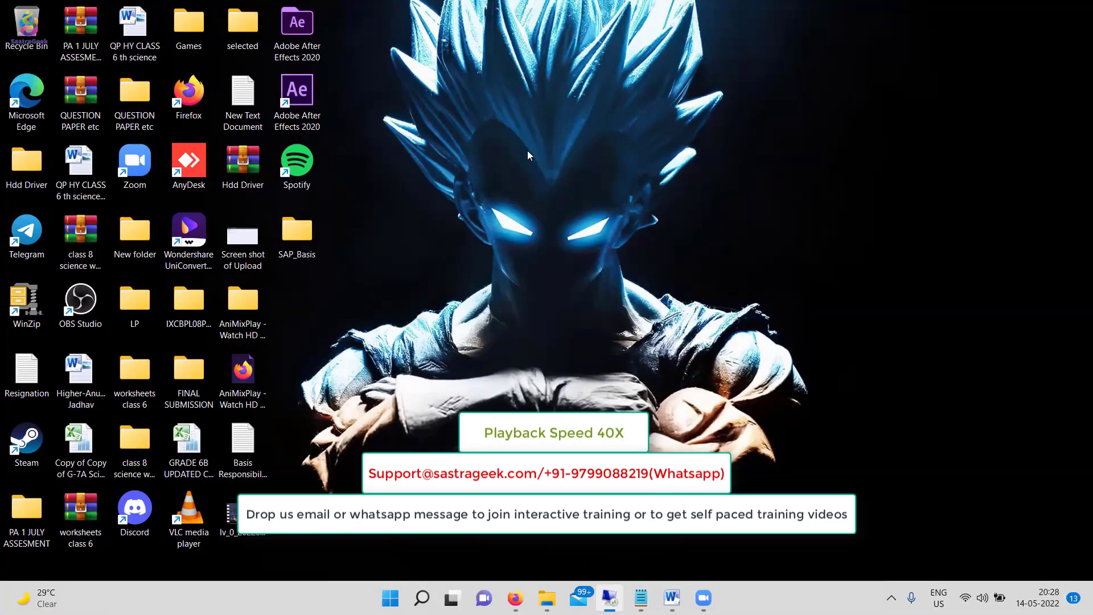
{"action": "left_click", "coordinate": [672, 598]}
Return to the remote server and open Local Users and Groups > Users in Server Manager to examine the bidadm and Administrator accounts
{"action": "left_click", "coordinate": [610, 598]}
{"action": "right_click", "coordinate": [21, 79]}
{"action": "left_click", "coordinate": [48, 98]}
{"action": "left_click", "coordinate": [66, 161]}
{"action": "left_click", "coordinate": [76, 206]}
{"action": "left_click", "coordinate": [113, 216]}
{"action": "left_click", "coordinate": [195, 216]}
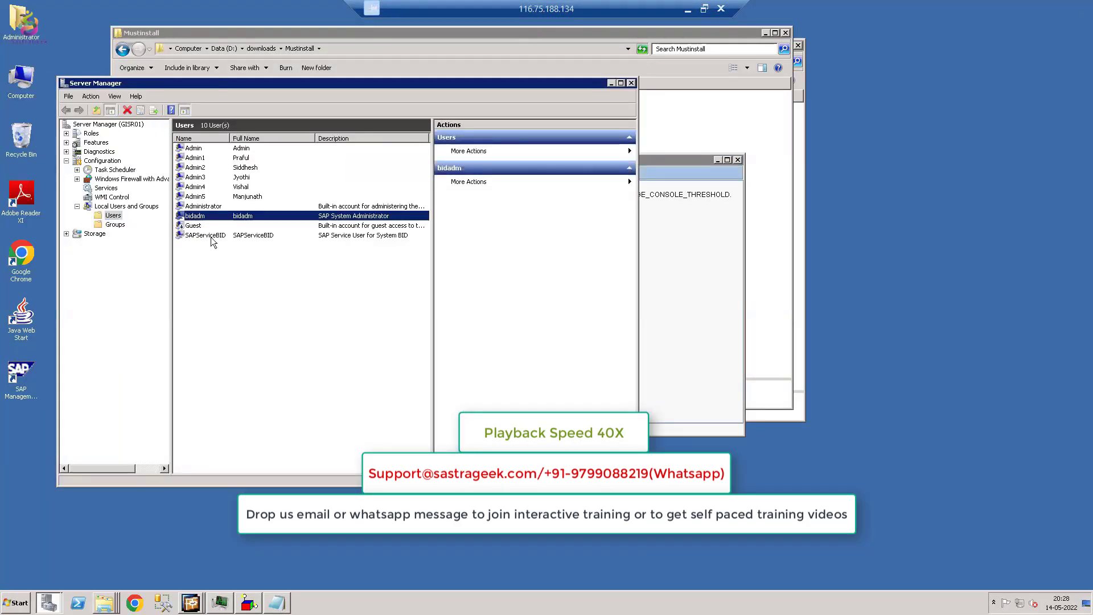
{"action": "left_click", "coordinate": [207, 208]}
{"action": "left_click", "coordinate": [200, 215]}
{"action": "left_click", "coordinate": [207, 207]}
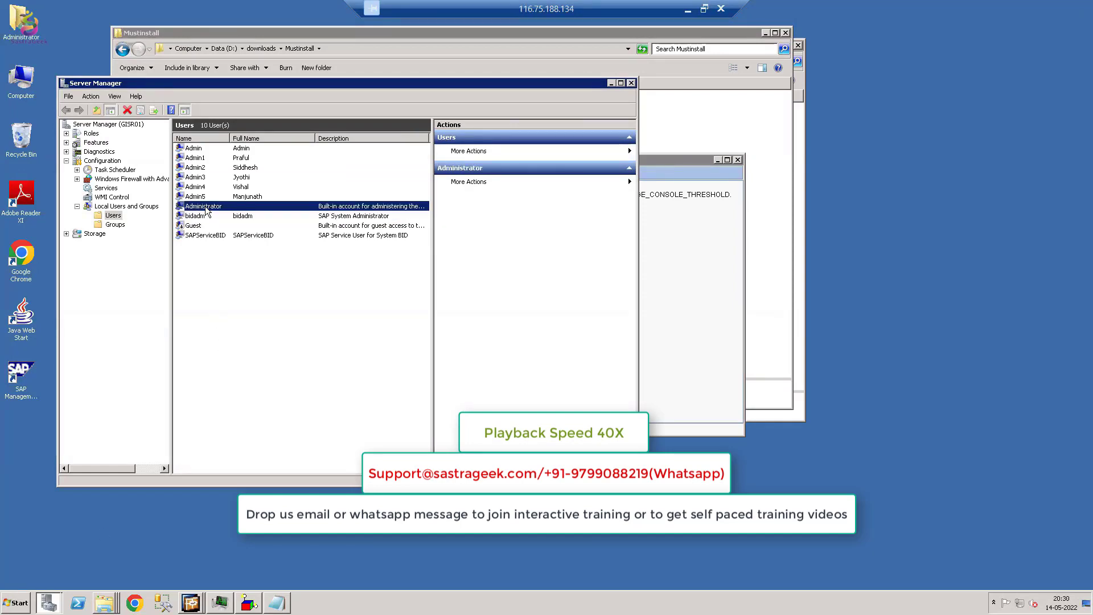
View the SAPinst window, then run services.msc and locate the SAPBID_00 service
{"action": "left_click", "coordinate": [191, 603]}
{"action": "left_click", "coordinate": [15, 602]}
{"action": "left_click", "coordinate": [159, 537]}
{"action": "type", "text": "services.msc"}
{"action": "key", "text": "Return"}
{"action": "scroll", "coordinate": [268, 171], "scroll_direction": "down", "scroll_amount": 20}
{"action": "left_click", "coordinate": [268, 105]}
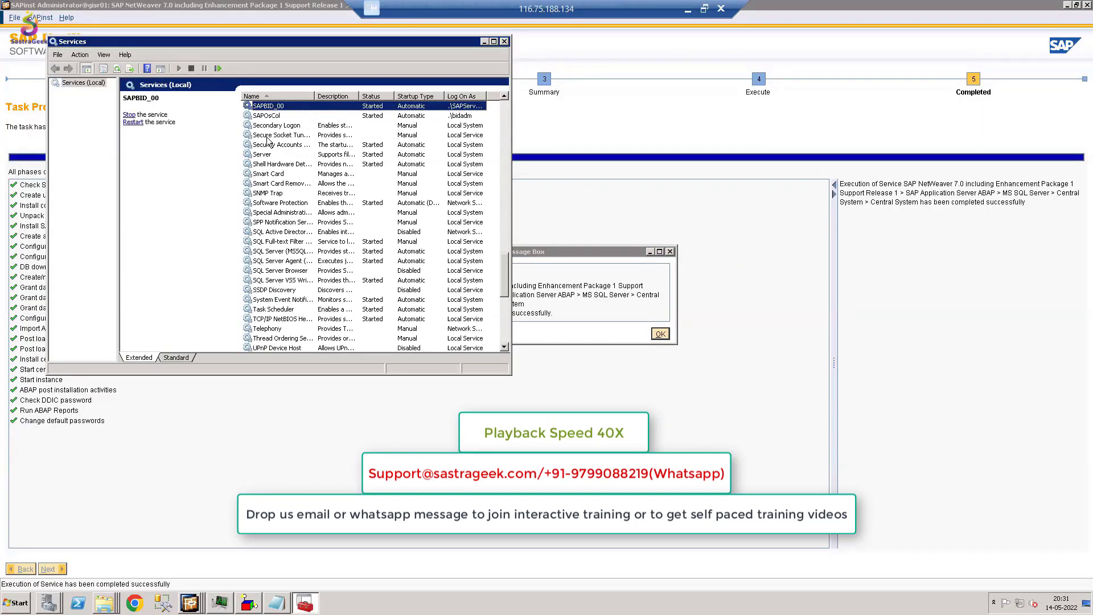
{"action": "left_click_drag", "start_coordinate": [250, 42], "coordinate": [325, 134]}
Close the Services window and acknowledge SAPinst's completion message in the remote session
{"action": "left_click", "coordinate": [688, 9]}
{"action": "left_click", "coordinate": [1009, 12]}
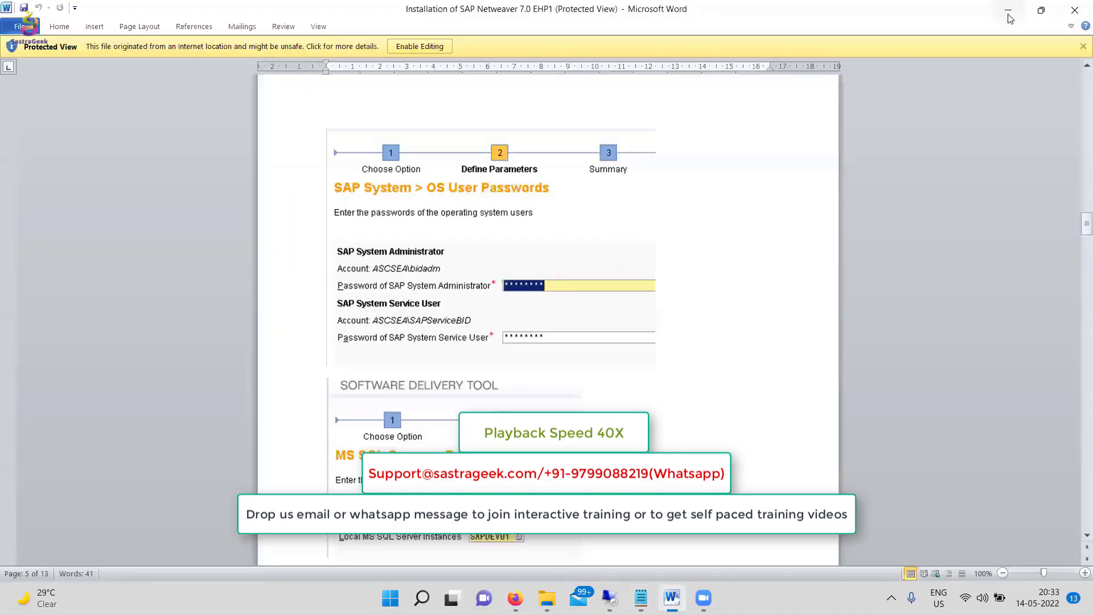
{"action": "left_click", "coordinate": [610, 598]}
{"action": "left_click", "coordinate": [577, 134]}
{"action": "left_click", "coordinate": [661, 334]}
{"action": "left_click", "coordinate": [798, 32]}
Open the SAPGui folder in D:\downloads and start the SAP Management Console to look it over
{"action": "left_click", "coordinate": [106, 602]}
{"action": "double_click", "coordinate": [335, 225]}
{"action": "double_click", "coordinate": [21, 376]}
{"action": "left_click_drag", "start_coordinate": [175, 147], "coordinate": [214, 147]}
{"action": "left_click", "coordinate": [142, 135]}
{"action": "left_click_drag", "start_coordinate": [262, 34], "coordinate": [391, 214]}
{"action": "right_click", "coordinate": [301, 289]}
{"action": "left_click", "coordinate": [583, 213]}
Run the MizuhoPkg-BI_20101221 installer, complete the SAP Front-End Installer wizard and close the SAPGui folder
{"action": "double_click", "coordinate": [356, 137]}
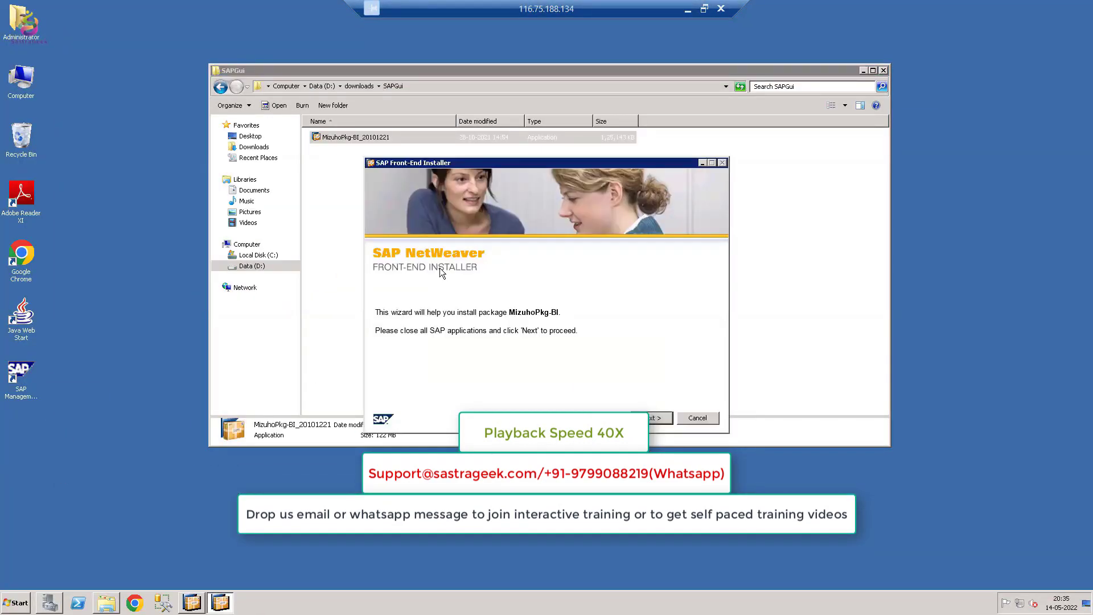
{"action": "left_click", "coordinate": [652, 419]}
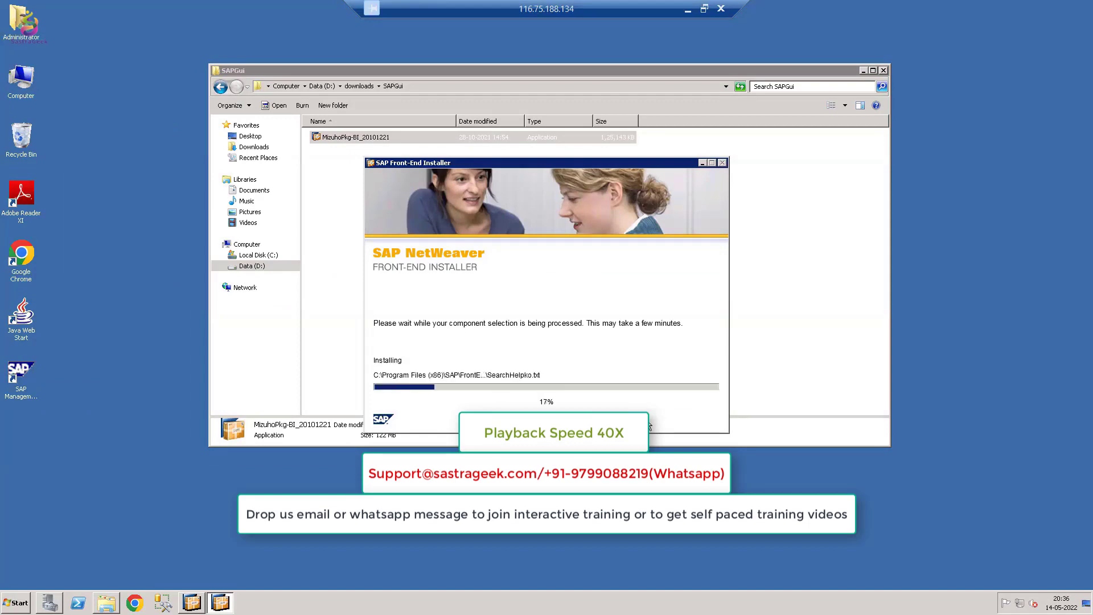
{"action": "left_click", "coordinate": [653, 418]}
{"action": "left_click", "coordinate": [883, 70]}
Start SAP Logon and create a connection named Development Server for system BID
{"action": "double_click", "coordinate": [23, 385]}
{"action": "left_click", "coordinate": [780, 395]}
{"action": "left_click", "coordinate": [806, 128]}
{"action": "left_click", "coordinate": [53, 61]}
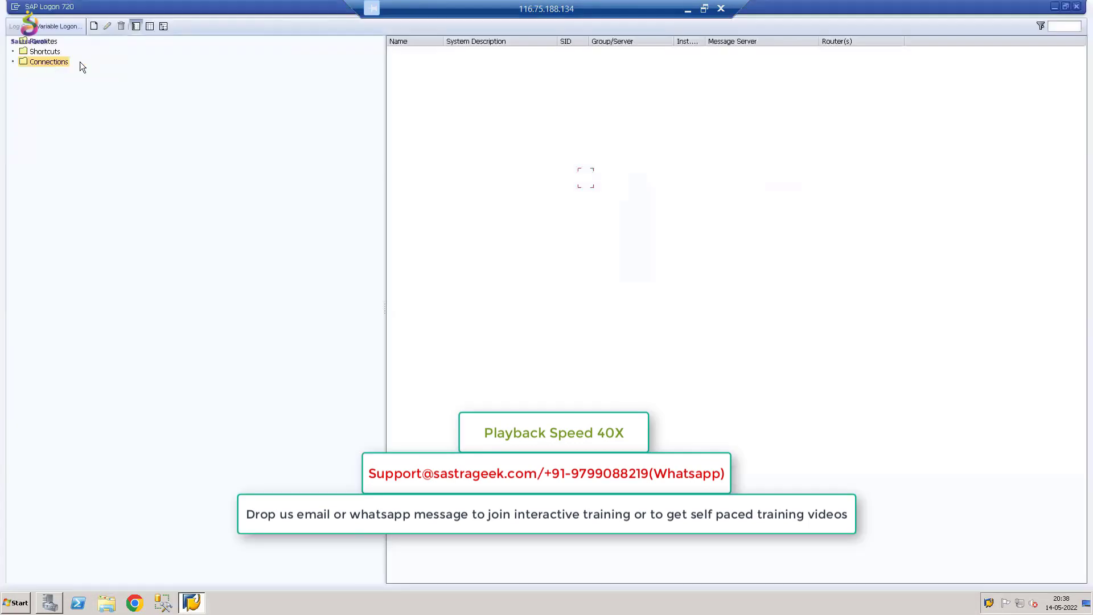
{"action": "left_click", "coordinate": [95, 25]}
{"action": "type", "text": "Development Server"}
{"action": "left_click", "coordinate": [692, 432]}
{"action": "left_click", "coordinate": [1073, 8]}
Open the Development Server connection and log on to client 001 as ddic with the account password
{"action": "double_click", "coordinate": [633, 204]}
{"action": "type", "text": "ddic"}
{"action": "key", "text": "Tab"}
{"action": "type", "text": "********"}
{"action": "key", "text": "Return"}
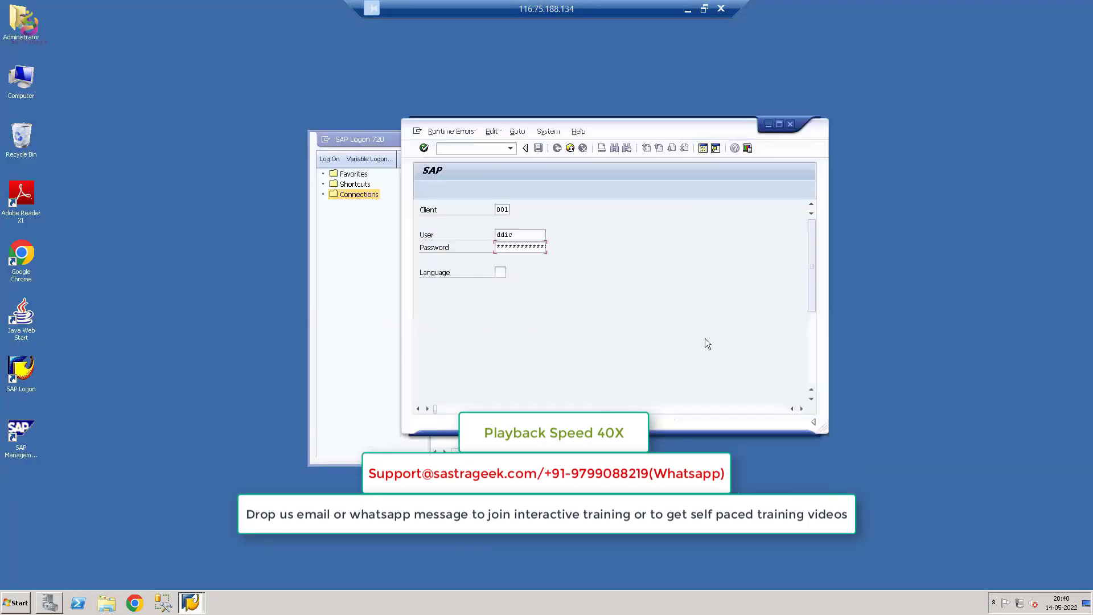
Look through the SAP session, log off and minimize SAP Logon
{"action": "left_click", "coordinate": [790, 124]}
{"action": "left_click", "coordinate": [143, 13]}
{"action": "left_click", "coordinate": [153, 161]}
{"action": "left_click", "coordinate": [300, 210]}
{"action": "left_click_drag", "start_coordinate": [186, 123], "coordinate": [656, 128]}
{"action": "left_click", "coordinate": [824, 132]}
{"action": "left_click", "coordinate": [302, 381]}
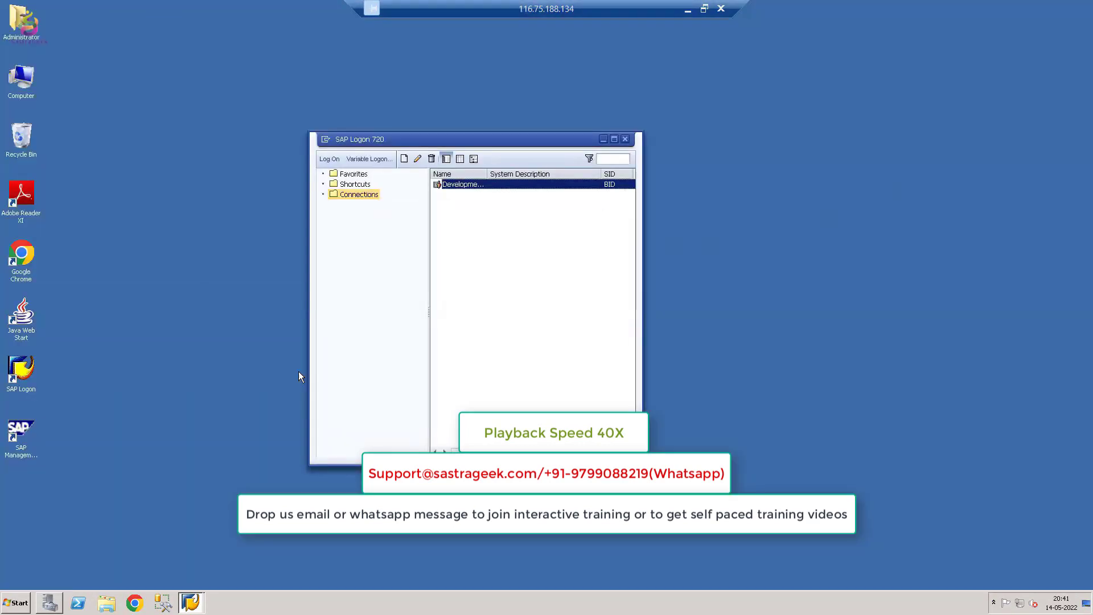
{"action": "left_click", "coordinate": [604, 140]}
{"action": "left_click", "coordinate": [859, 146]}
{"action": "double_click", "coordinate": [365, 360]}
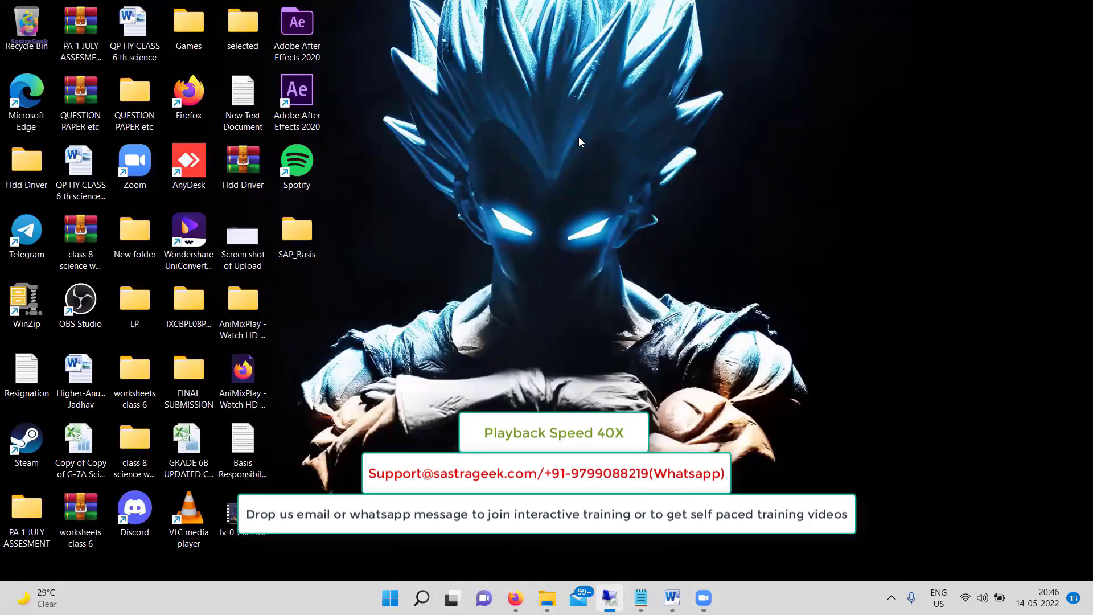
{"action": "key", "text": "super+r"}
{"action": "key", "text": "Return"}
{"action": "left_click", "coordinate": [540, 189]}
{"action": "left_click", "coordinate": [605, 267]}
{"action": "key", "text": "super+r"}
{"action": "left_click", "coordinate": [106, 548]}
{"action": "mouse_move", "coordinate": [640, 598]}
{"action": "left_click", "coordinate": [677, 513]}
{"action": "left_click", "coordinate": [1009, 10]}
Switch to the installation guide in Word and examine the MS SQL Server Database Files section
{"action": "left_click", "coordinate": [673, 598]}
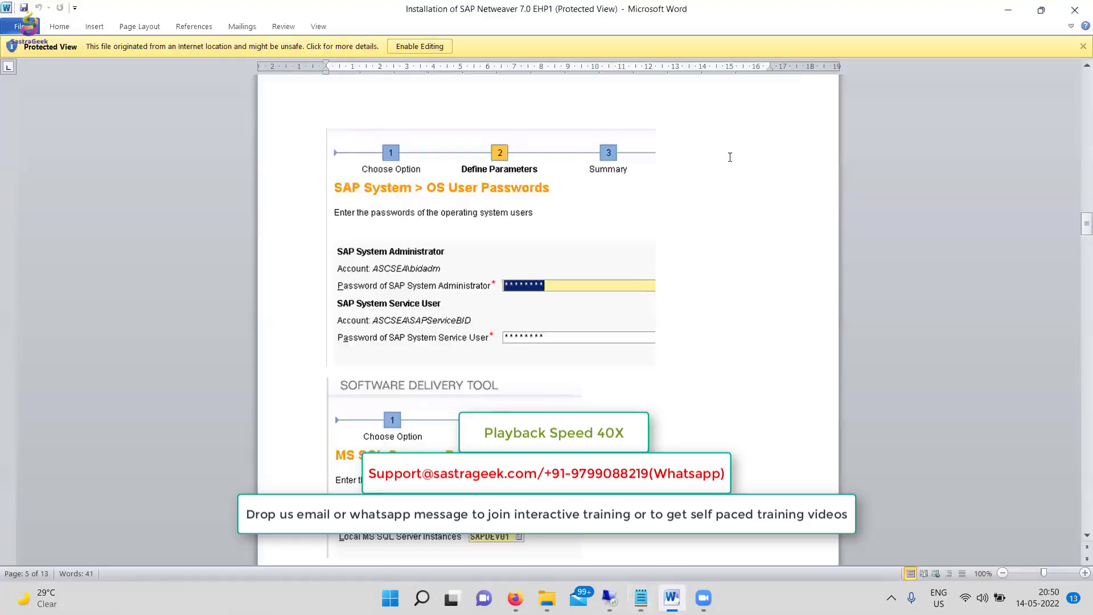
{"action": "scroll", "coordinate": [772, 345], "scroll_direction": "down", "scroll_amount": 10}
{"action": "left_click", "coordinate": [610, 598]}
{"action": "left_click", "coordinate": [694, 8]}
{"action": "scroll", "coordinate": [591, 260], "scroll_direction": "down", "scroll_amount": 2}
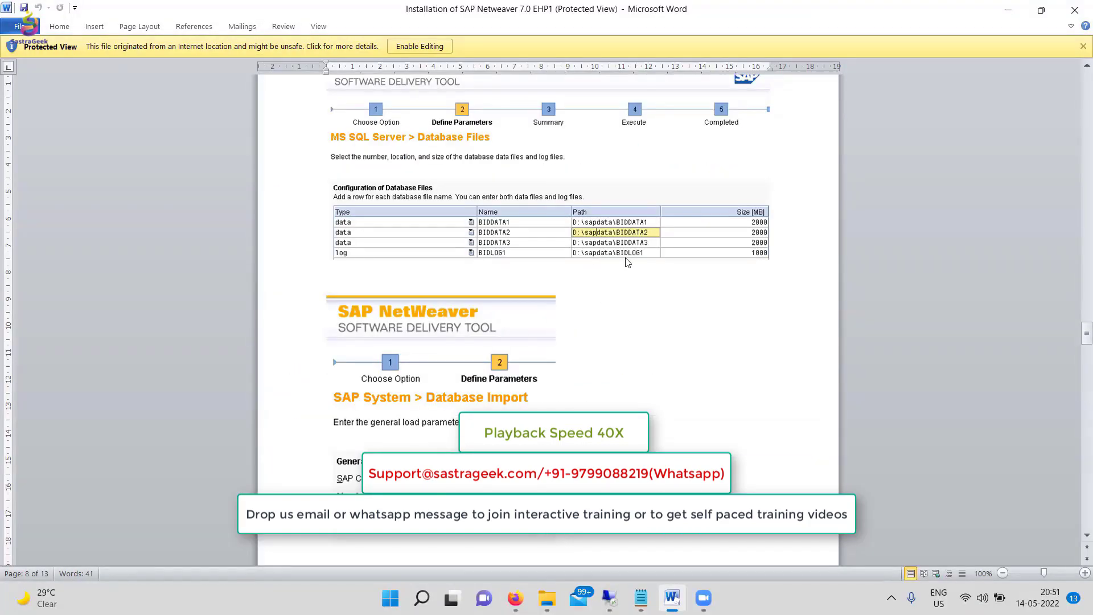
{"action": "scroll", "coordinate": [532, 67], "scroll_direction": "up", "scroll_amount": 1}
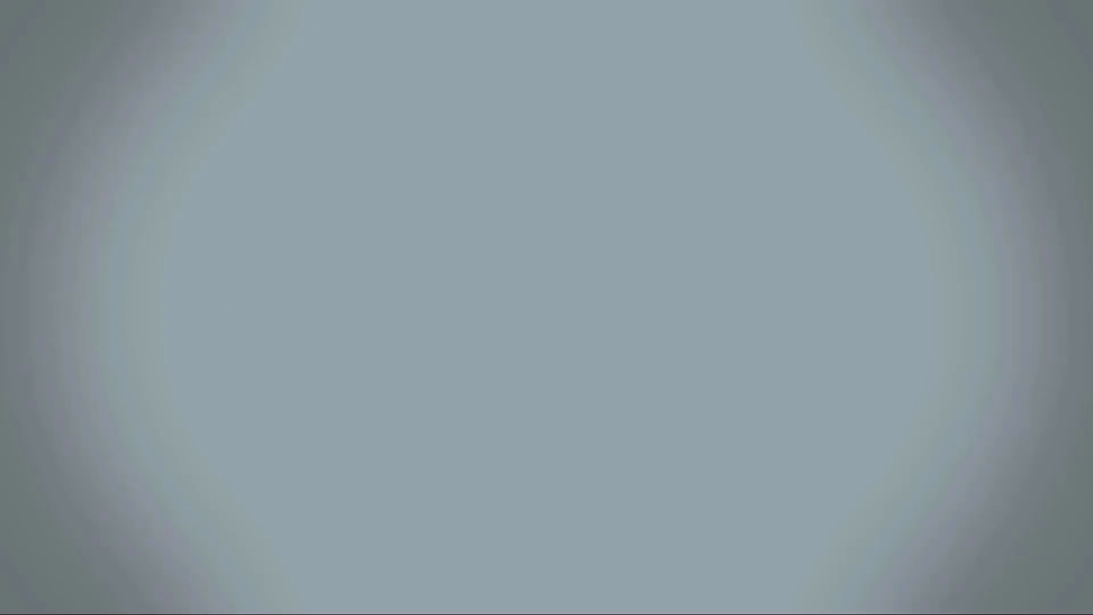